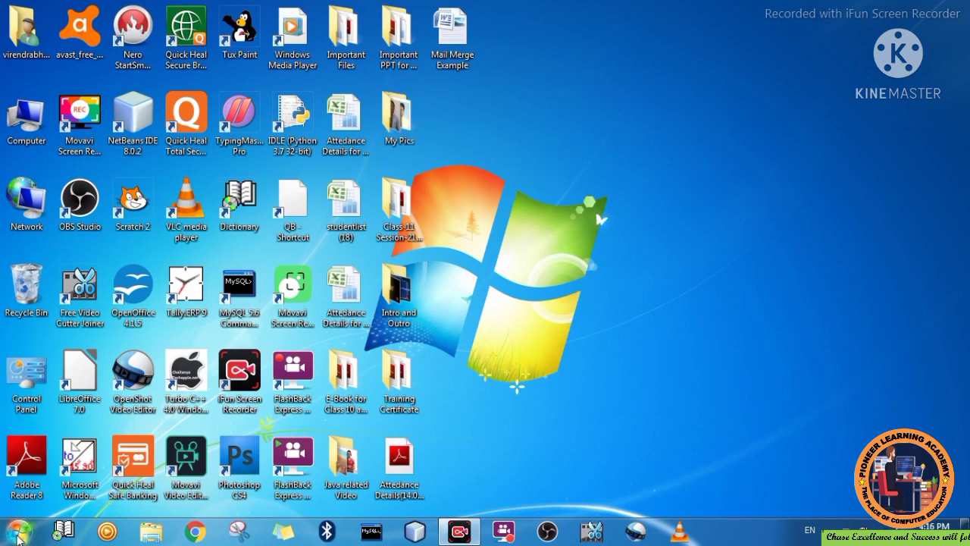
- Open All Programs in the Start menu and expand the Microsoft Office folder
left_click(19, 534)
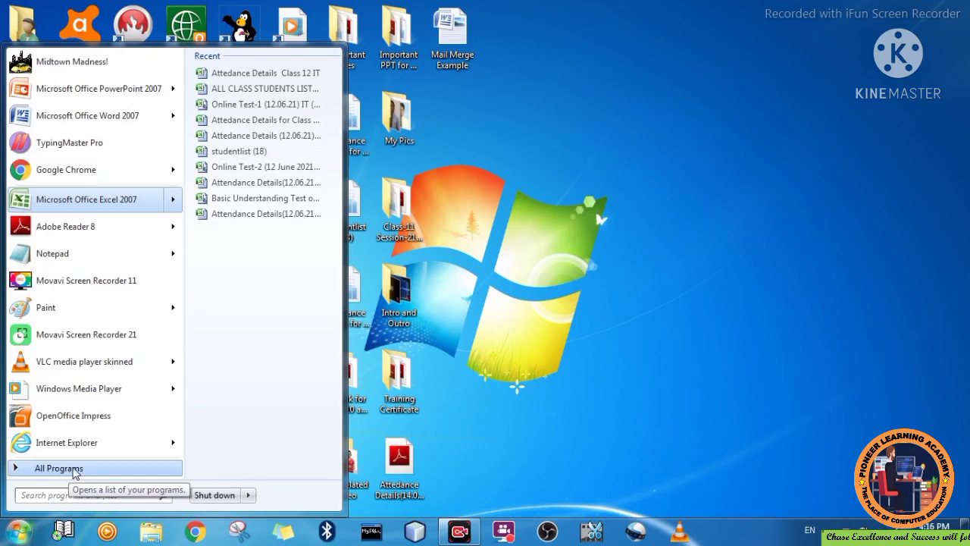
left_click(70, 471)
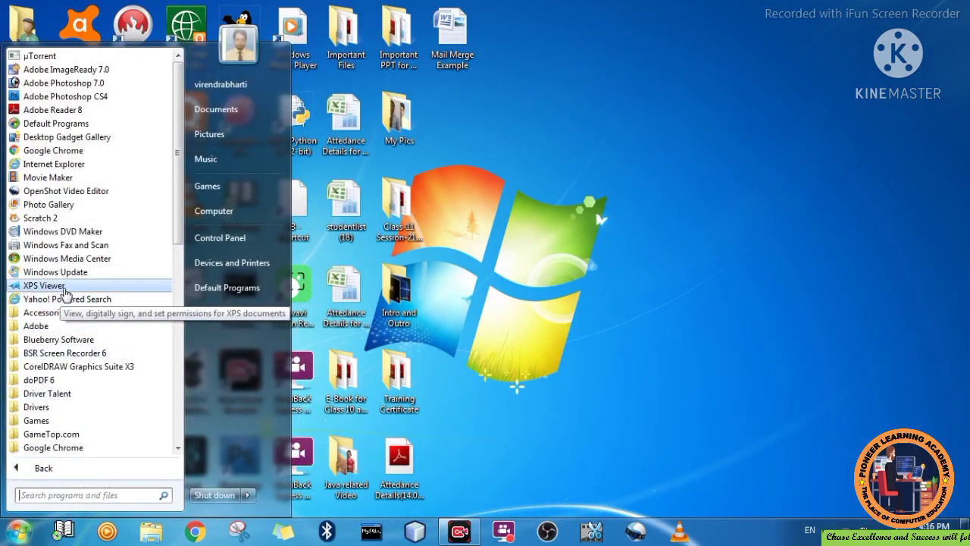
left_click(178, 448)
left_click(178, 448)
left_click(178, 447)
left_click(177, 448)
left_click(178, 448)
left_click(177, 448)
left_click(177, 447)
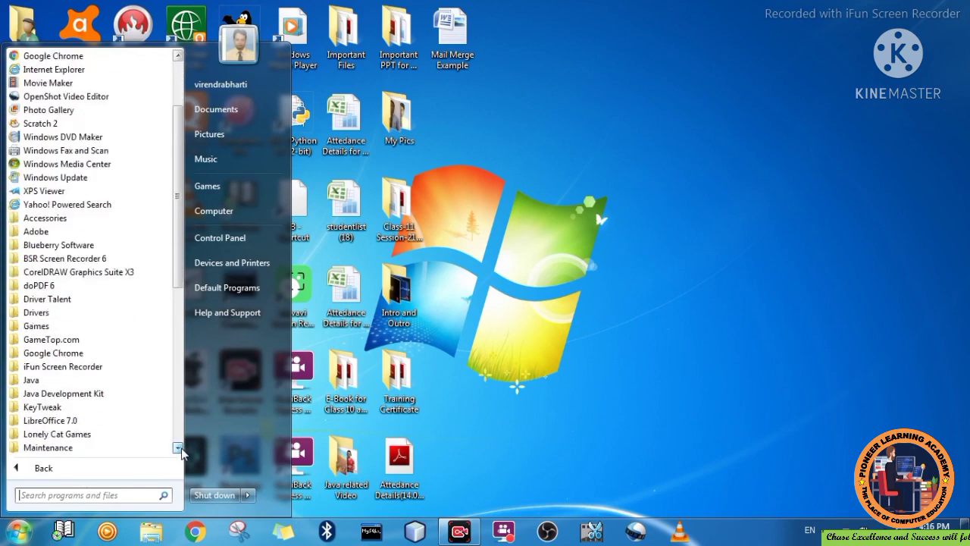
left_click(177, 448)
left_click(177, 448)
left_click(177, 448)
left_click(177, 448)
left_click(177, 448)
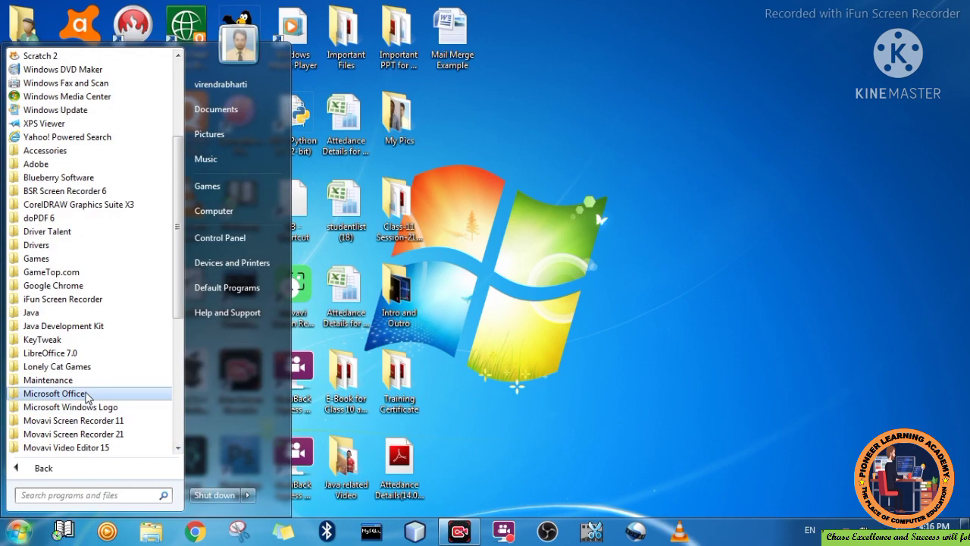
left_click(87, 394)
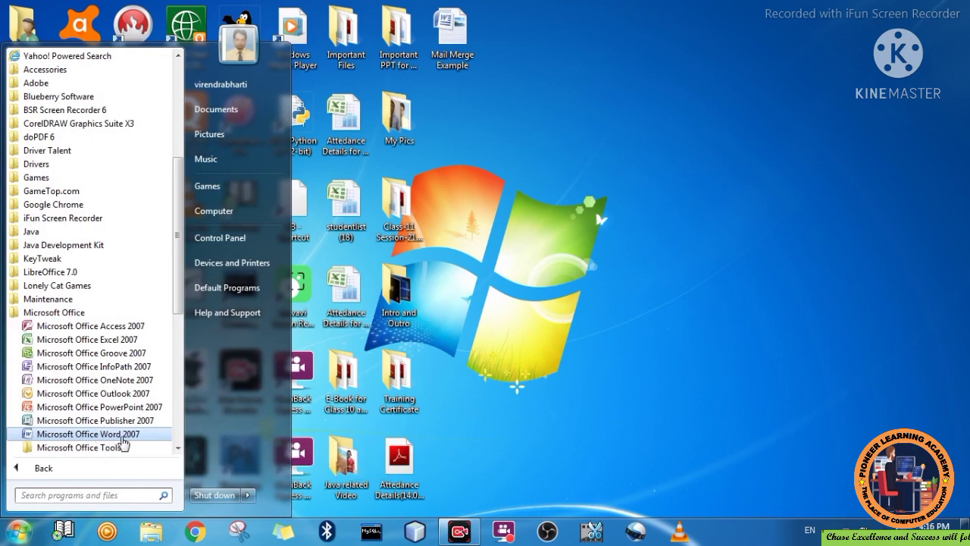
- Launch Microsoft Office Word 2007 from the Microsoft Office folder
left_click(124, 434)
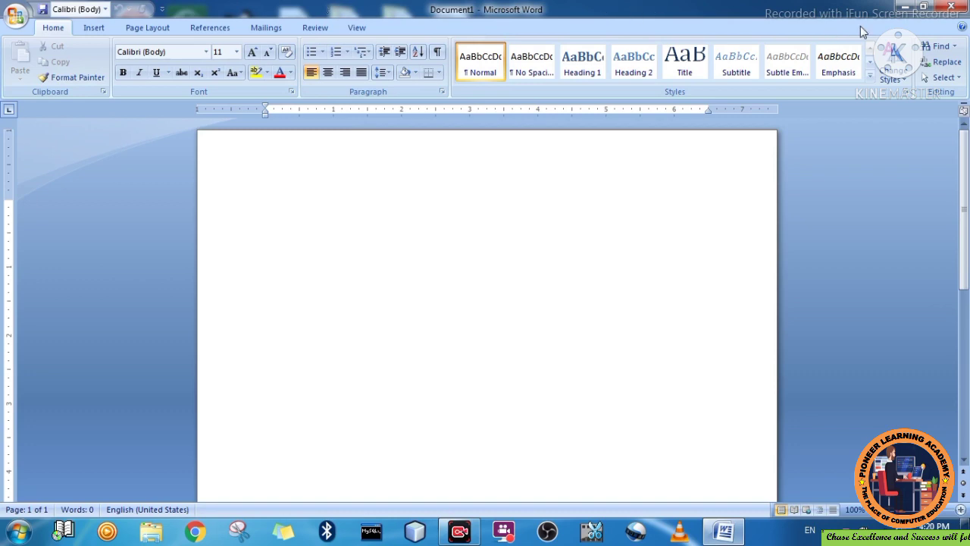
- Open the Mail Merge Example document and copy its two invitation paragraphs
left_click(908, 11)
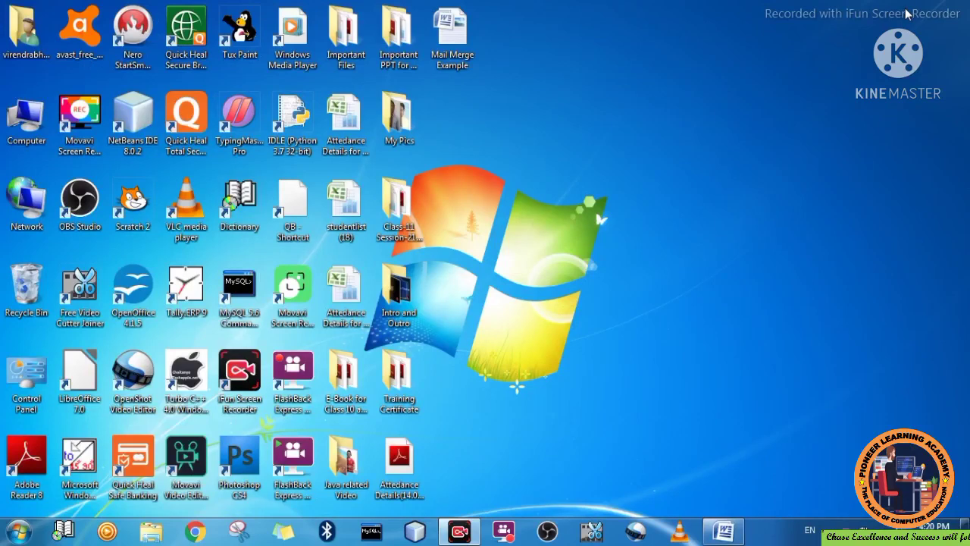
double_click(466, 50)
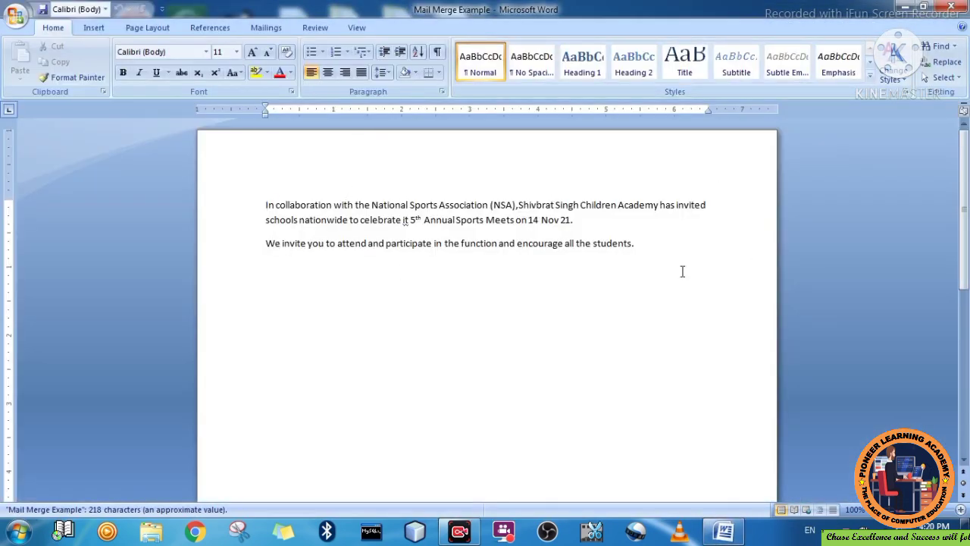
left_click(641, 244)
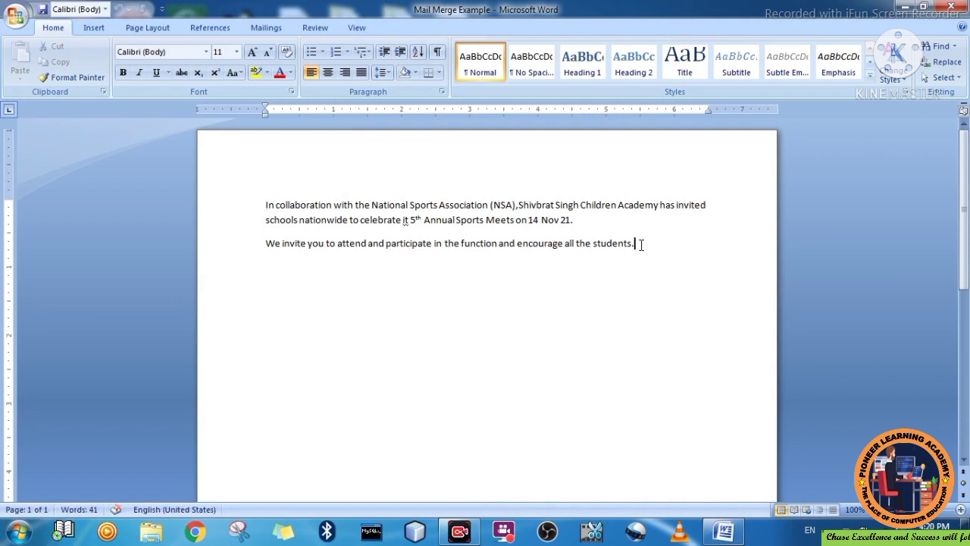
left_click_drag(641, 244, 277, 205)
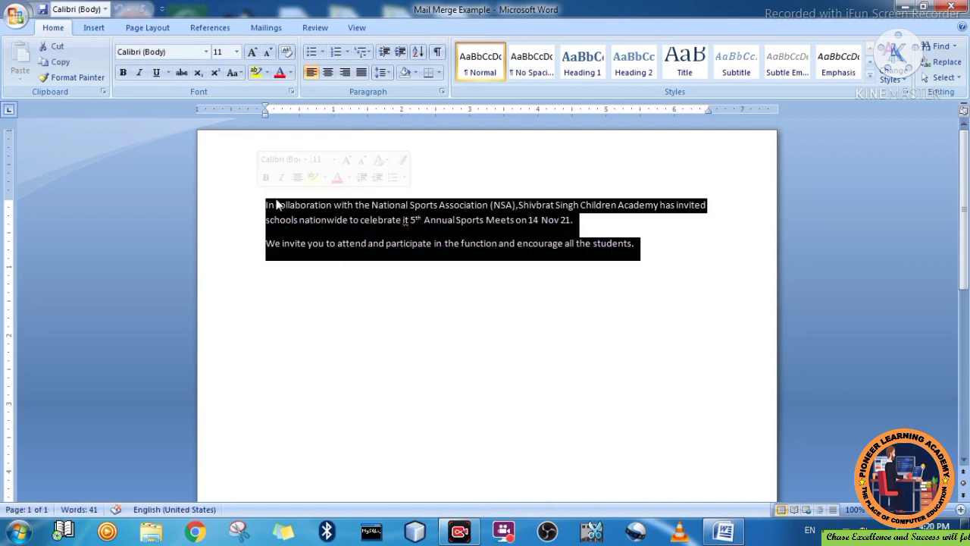
right_click(290, 205)
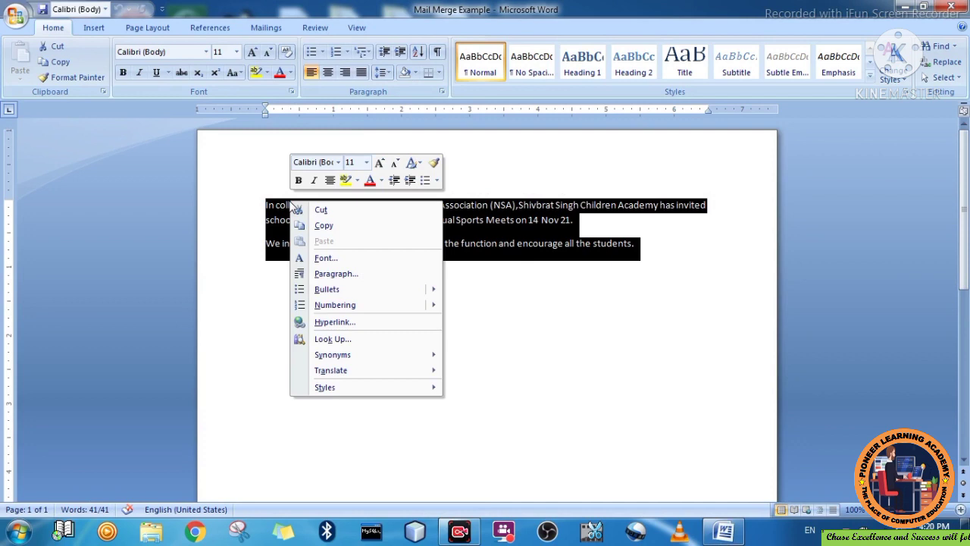
left_click(324, 226)
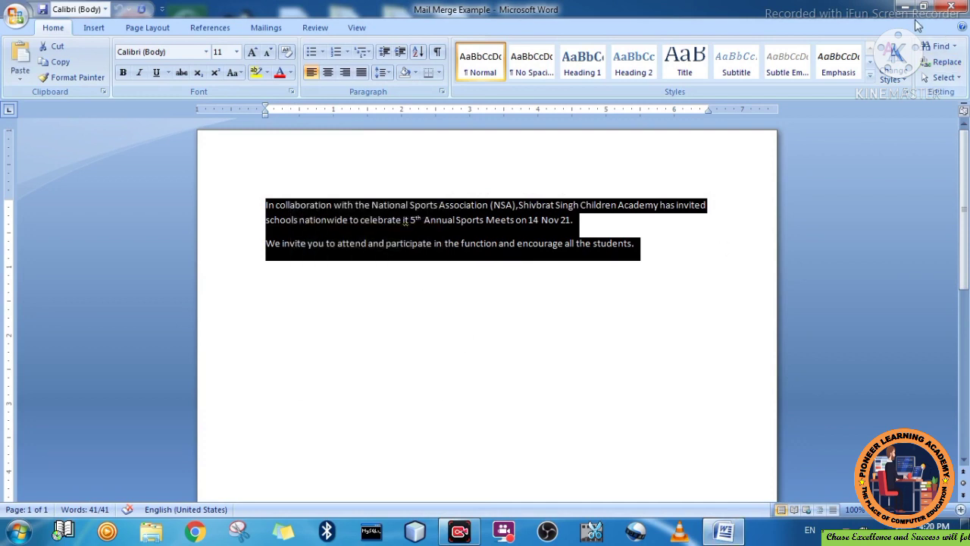
- Minimize the Word window and bring up the Start menu
left_click(907, 9)
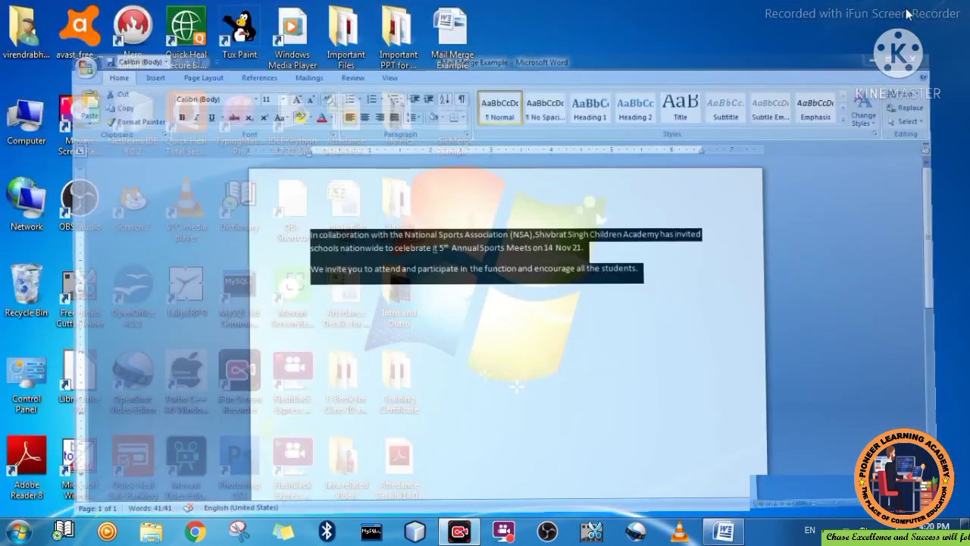
left_click(726, 532)
left_click(725, 532)
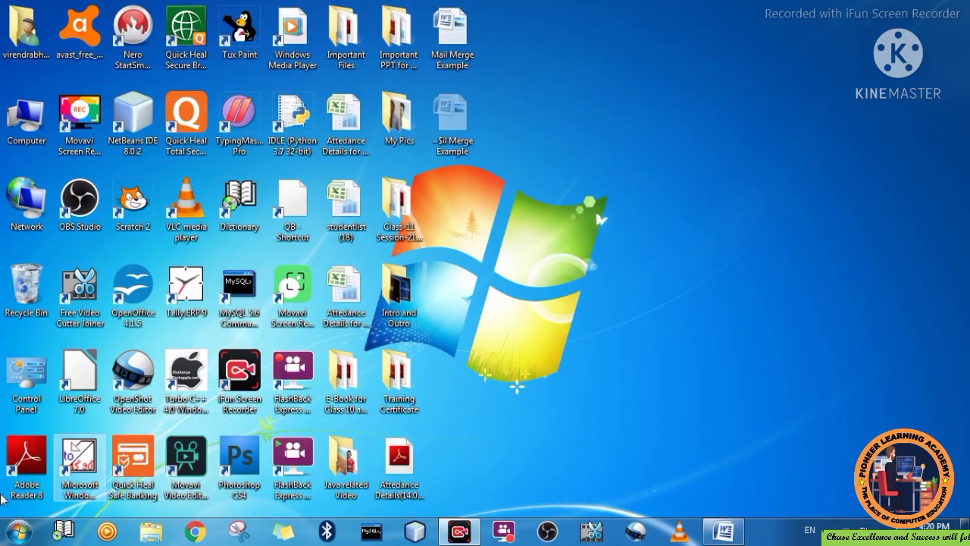
left_click(18, 532)
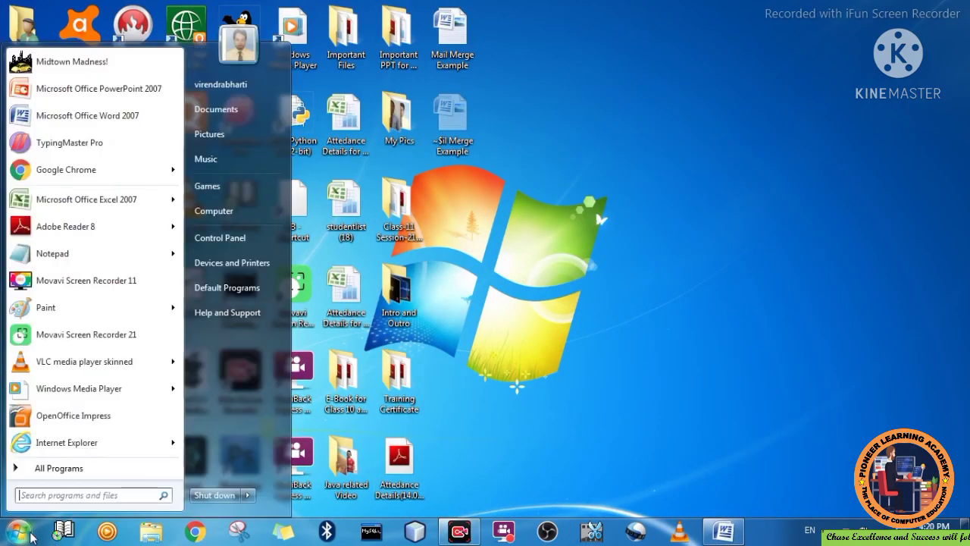
- Launch Word 2007 maximized and paste the copied invitation into the new Document2
left_click(121, 118)
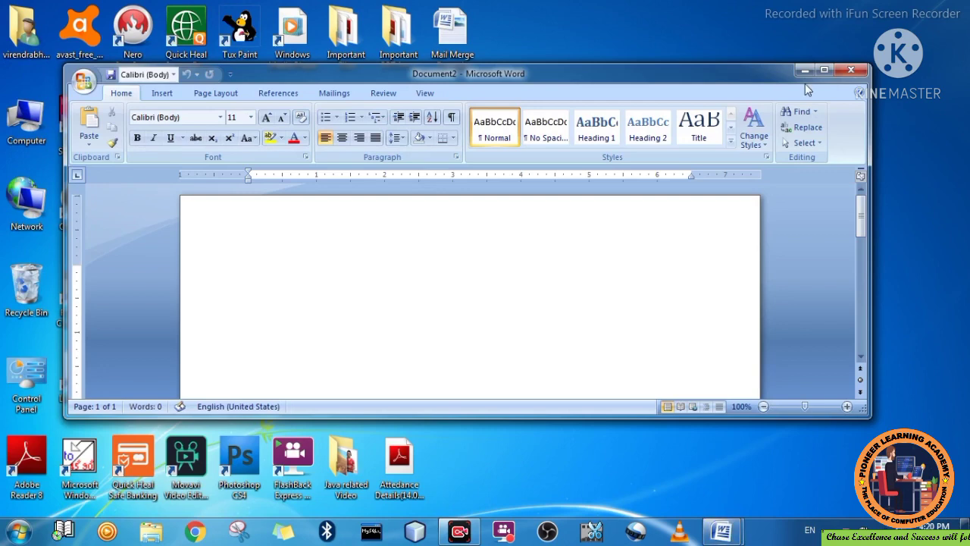
left_click(823, 69)
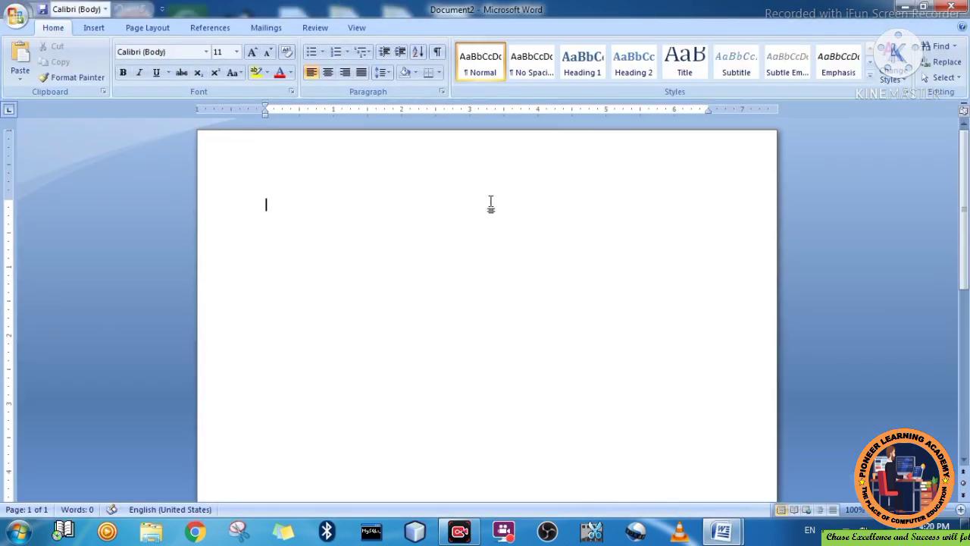
right_click(277, 203)
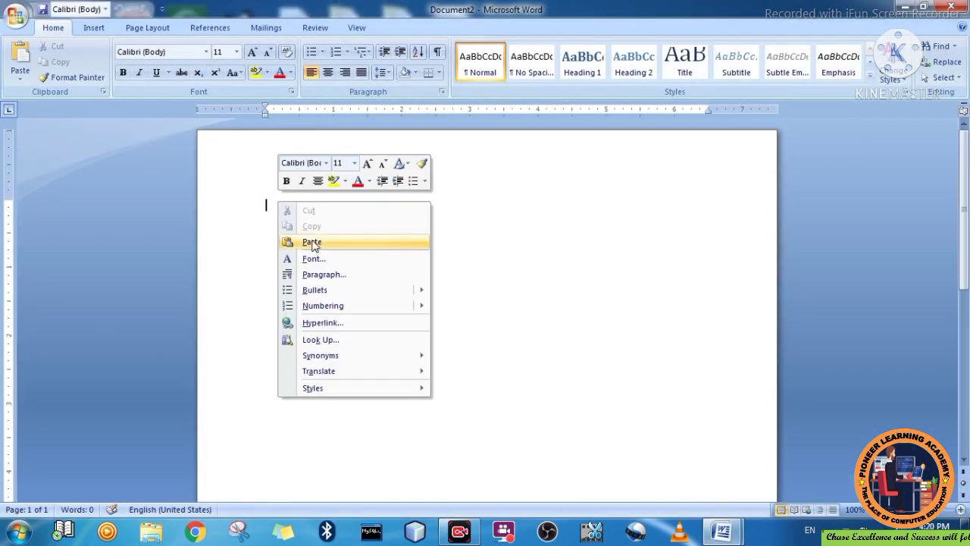
left_click(312, 242)
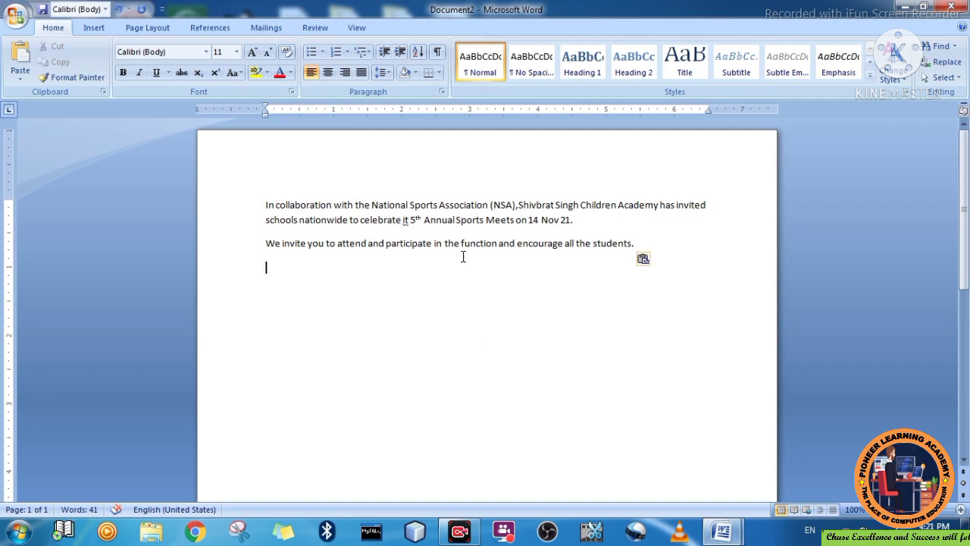
- Insert an 's' after 'it' so the sentence reads 'celebrate its 5th Annual Sports Meets'
left_click(408, 223)
type("s")
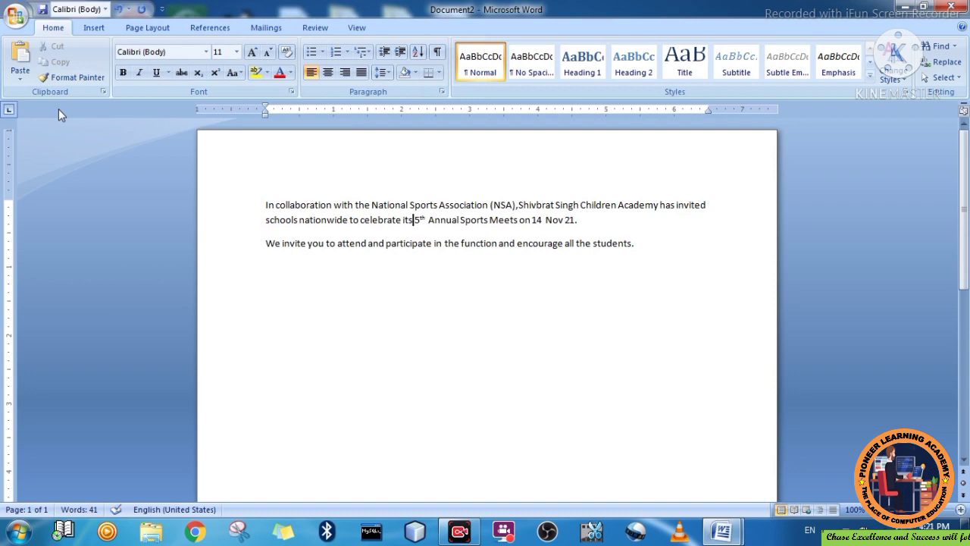
left_click(17, 17)
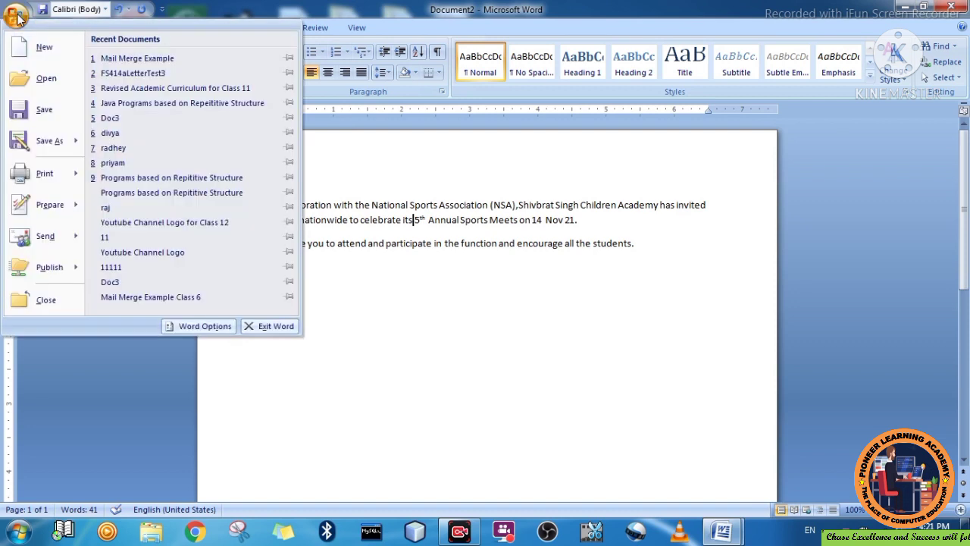
- In Save As, browse through C:\Users to the current user's Desktop folder
left_click(32, 110)
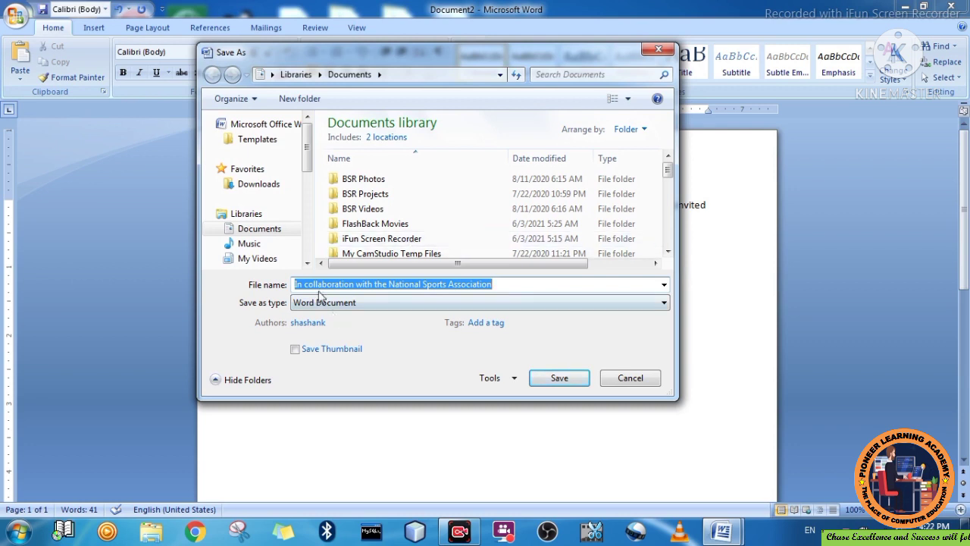
scroll(307, 266, "down", 3)
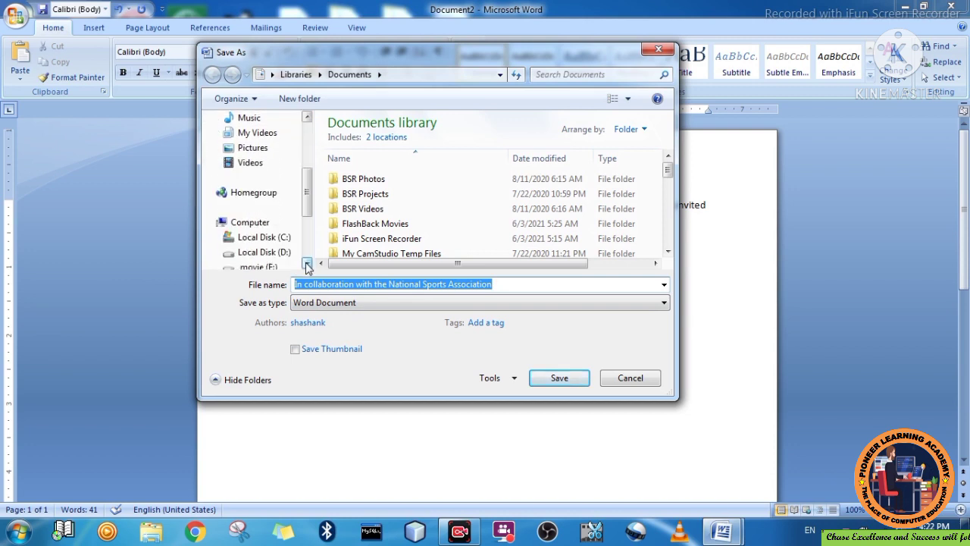
left_click(307, 265)
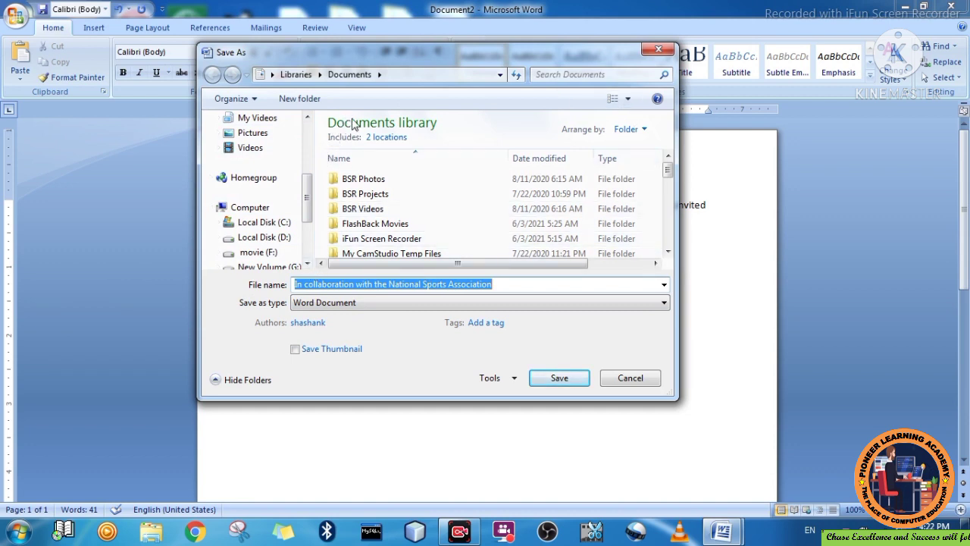
left_click(283, 226)
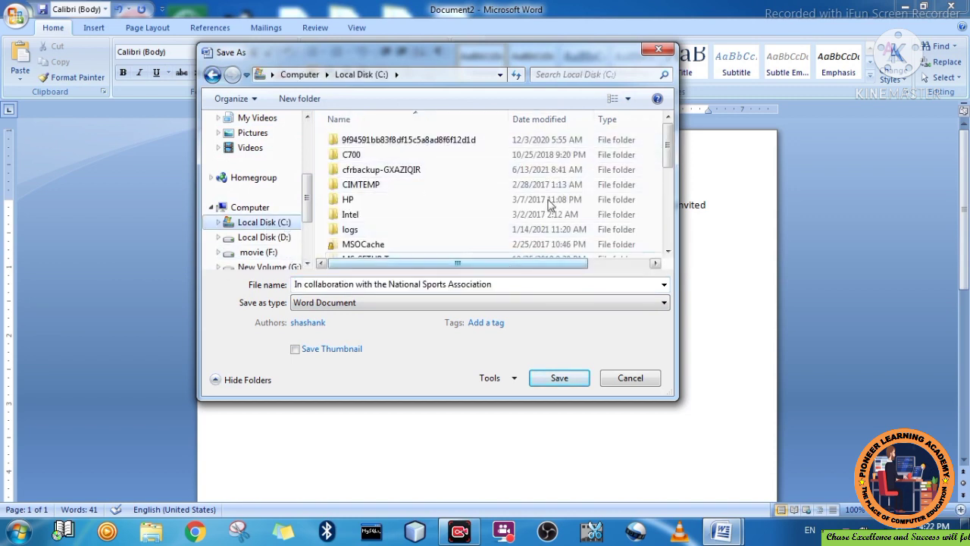
left_click_drag(667, 252, 670, 257)
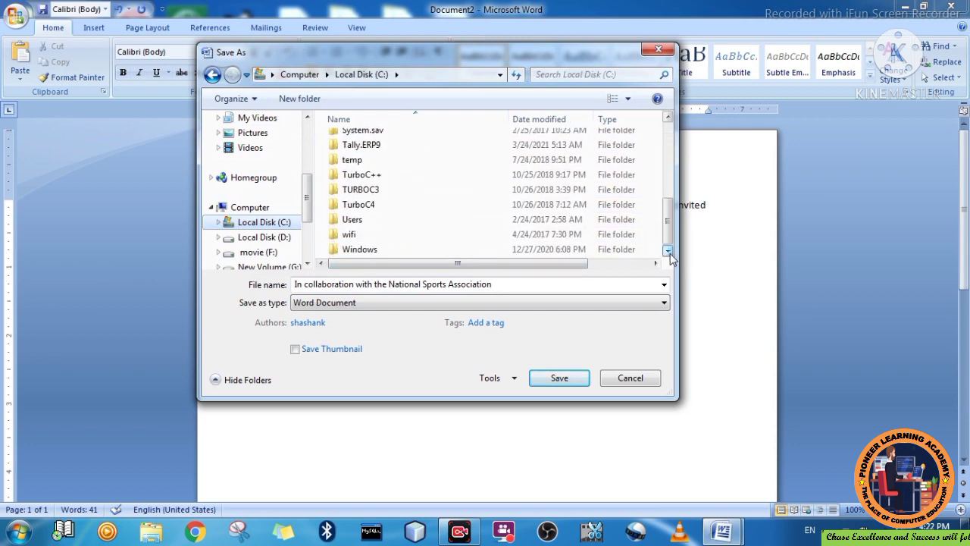
double_click(354, 221)
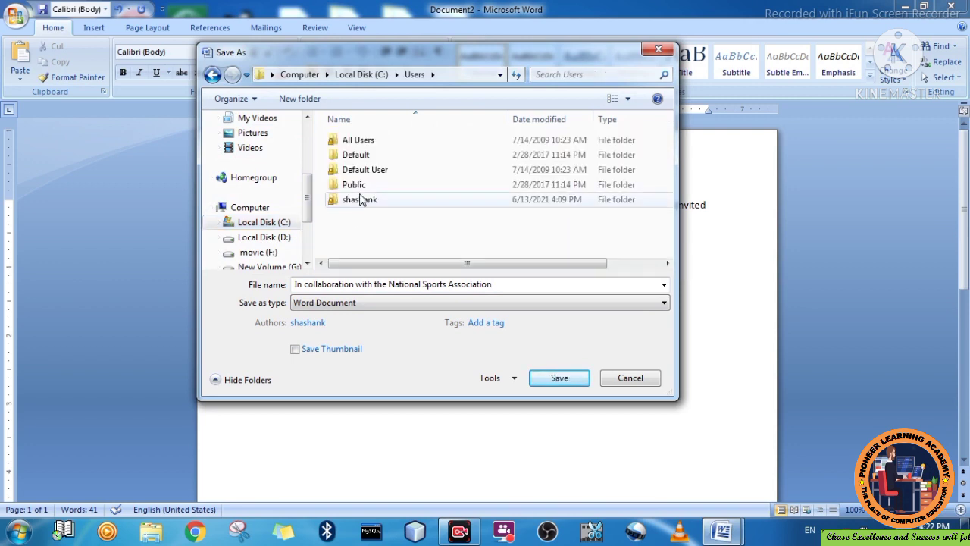
double_click(361, 199)
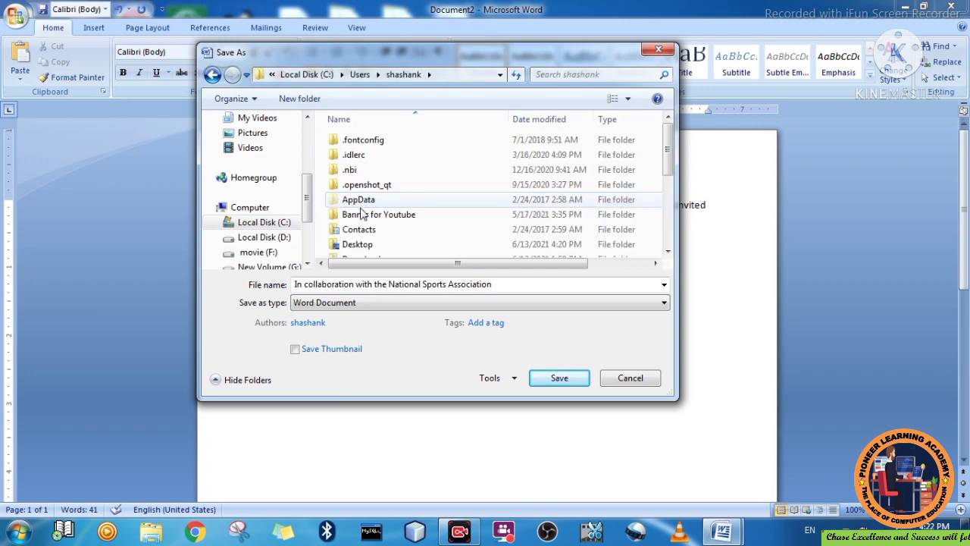
double_click(358, 244)
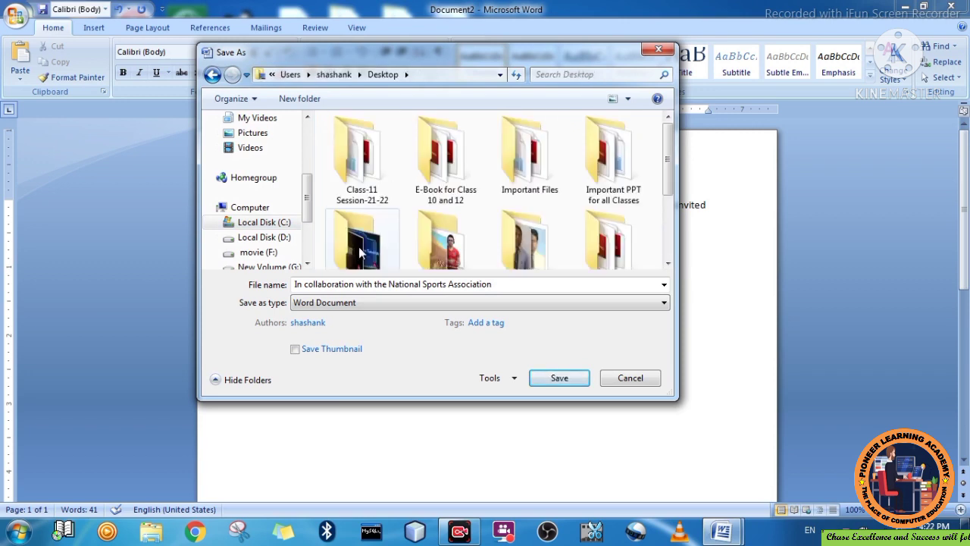
left_click(667, 263)
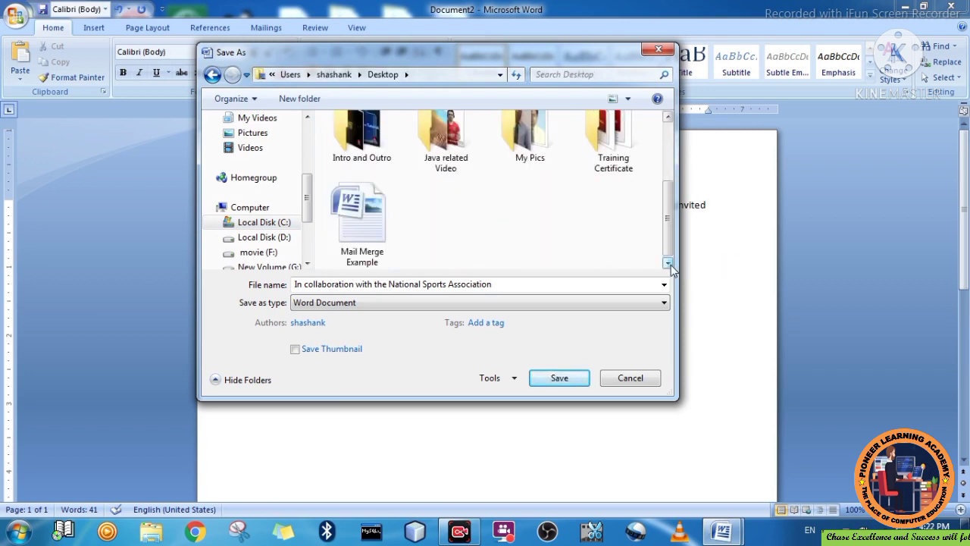
- Save the letter as 'Mail Merge Example1' since 'Mail Merge Example' is in use
left_click(368, 261)
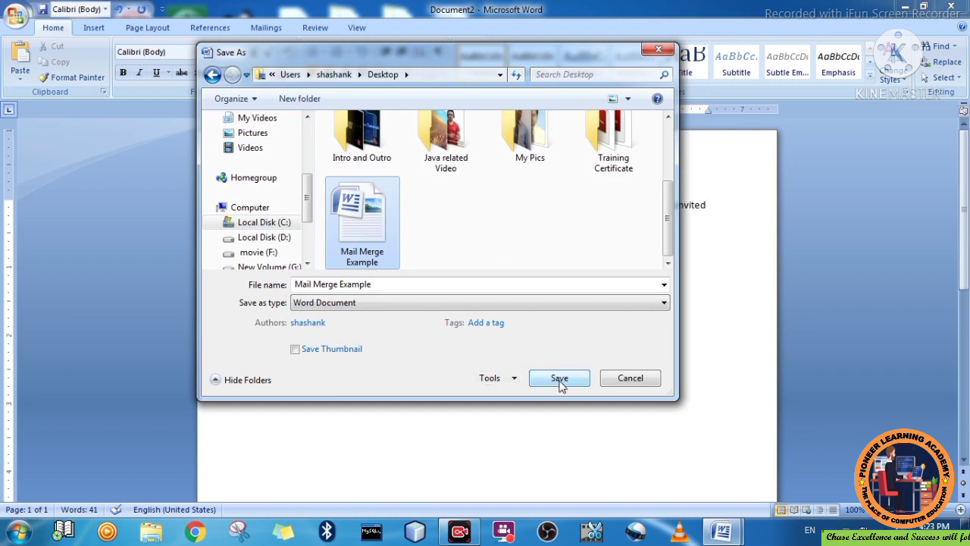
left_click(559, 379)
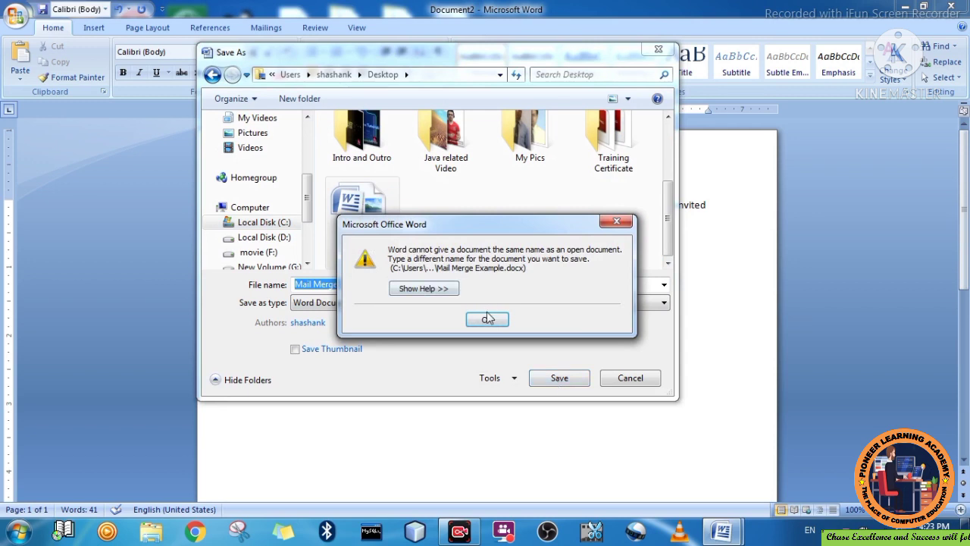
left_click(488, 318)
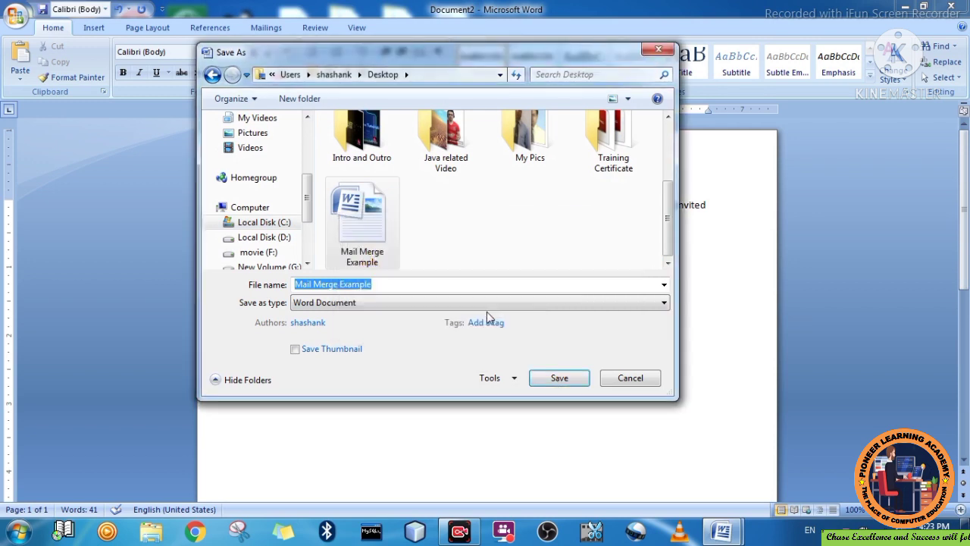
left_click(553, 381)
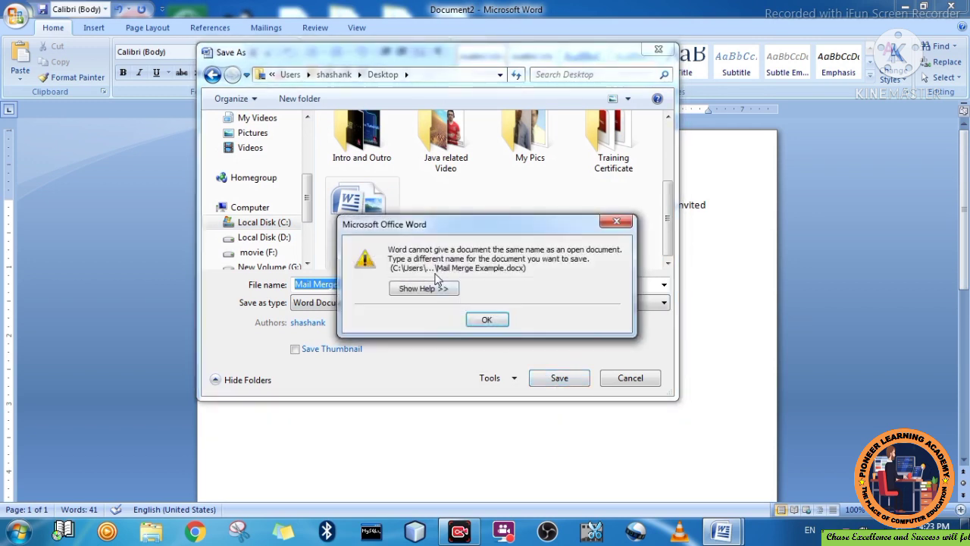
left_click(486, 319)
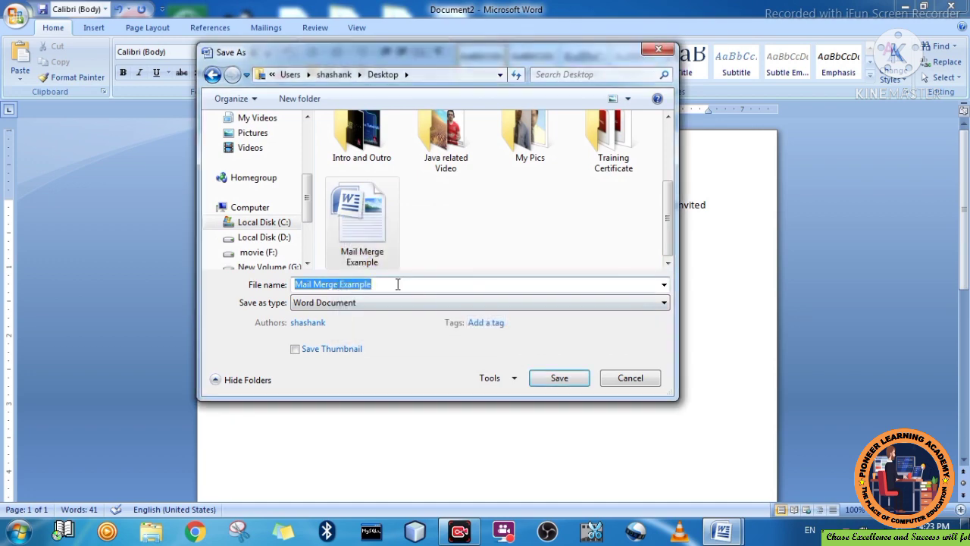
left_click(399, 284)
type("1")
left_click(557, 378)
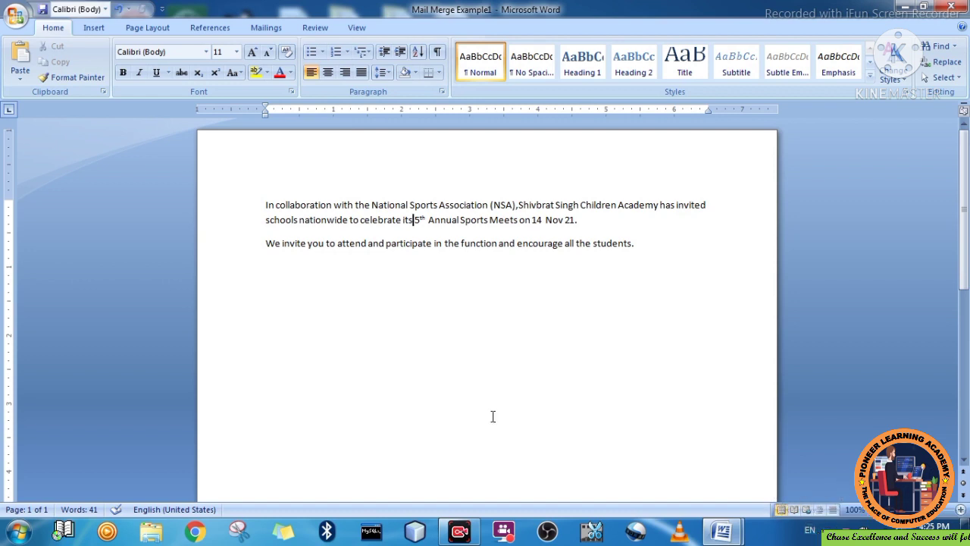
- Launch Notepad from the Start menu and maximize its window
left_click(18, 531)
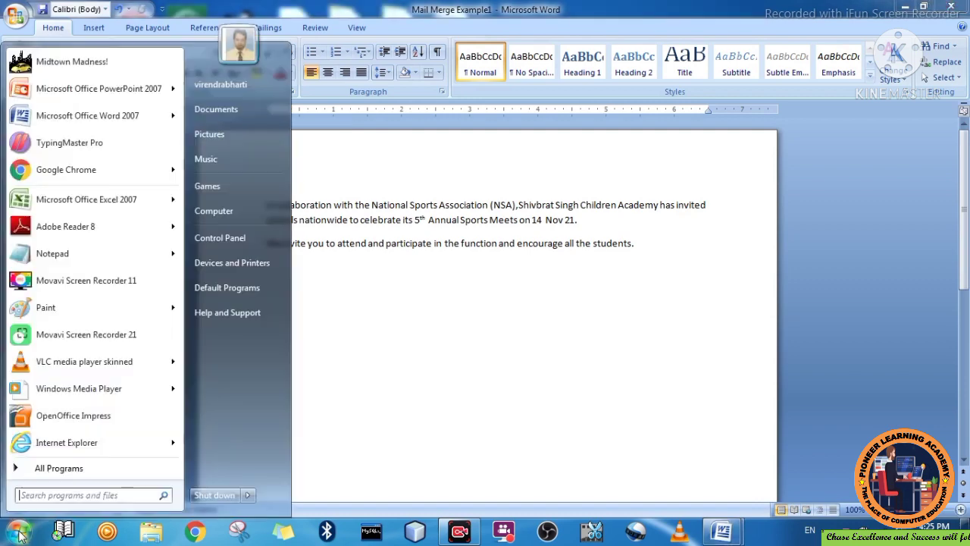
left_click(79, 260)
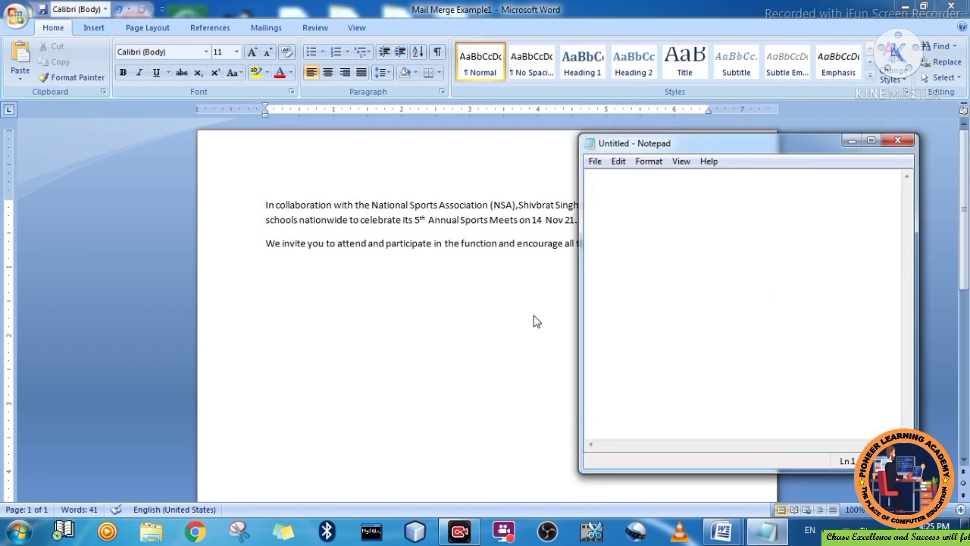
left_click(870, 141)
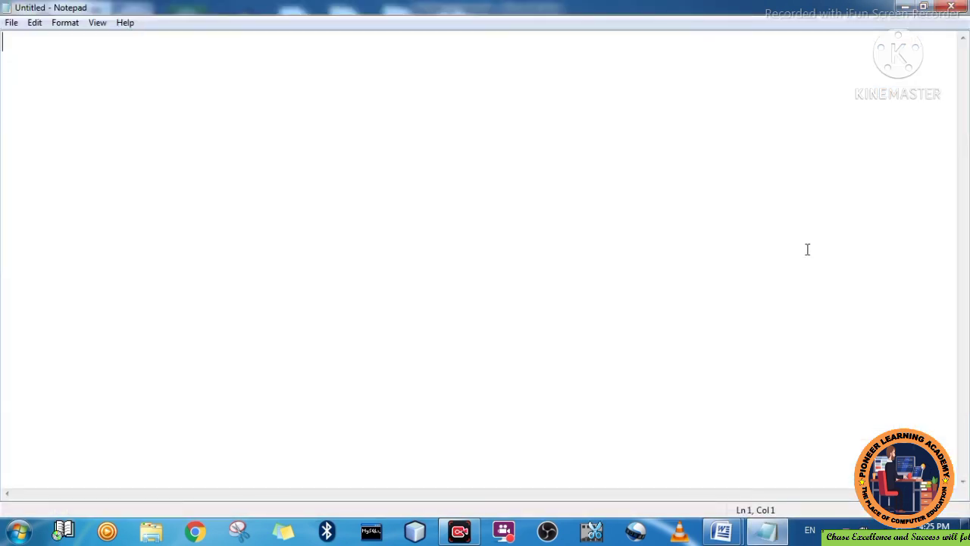
- Type 'Basic Steps of doing Mail Merge:' then '1-Creating Main Document', '2-Date Source', '3-Merged Document'
type("Basic Step")
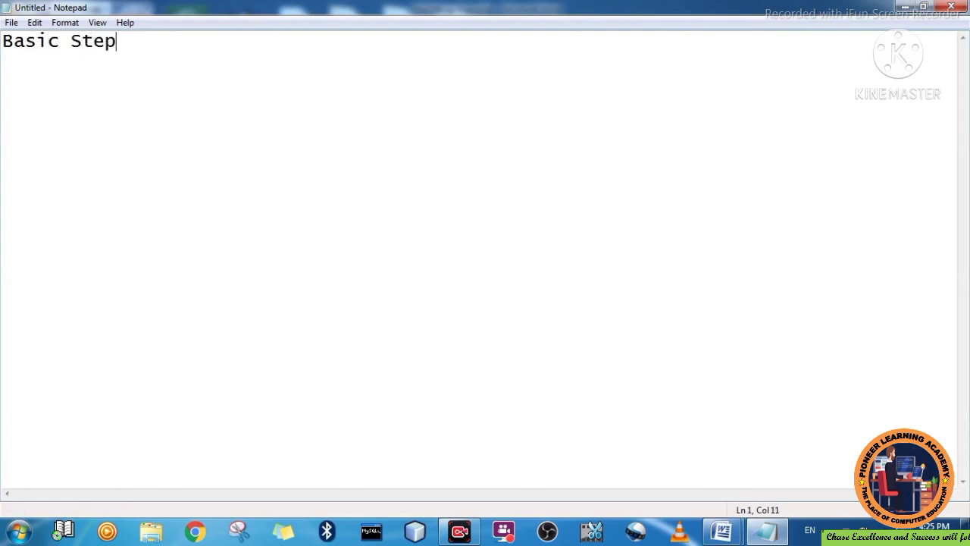
type("s of doing Mai")
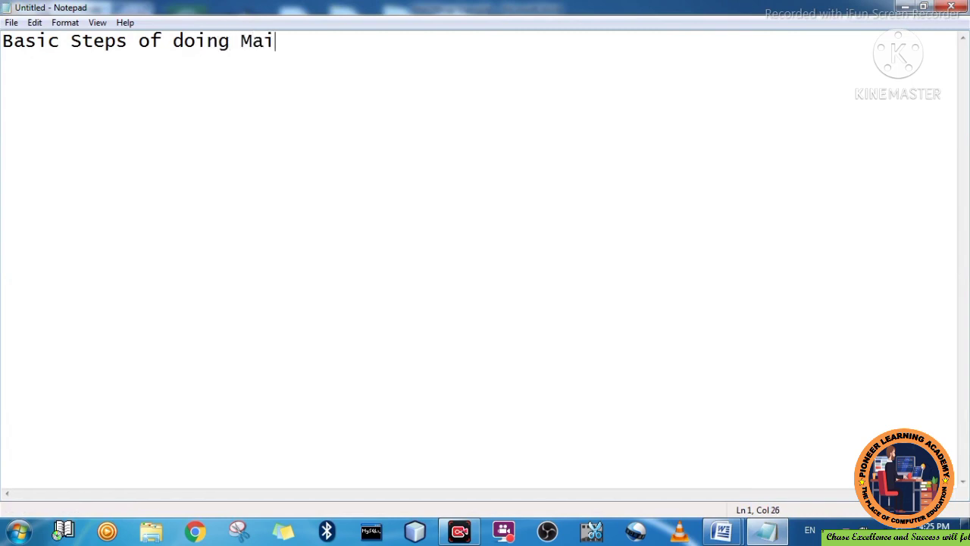
type("l Merge")
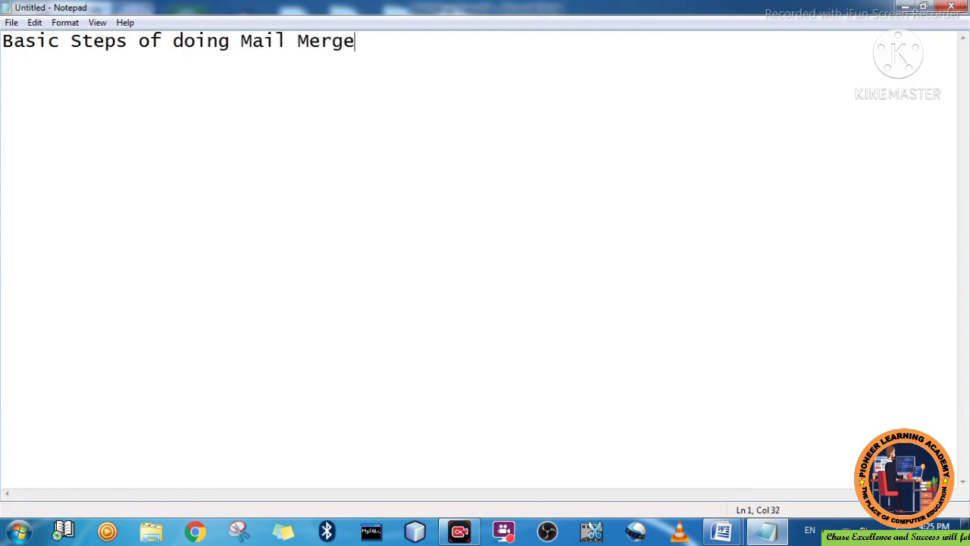
type(":")
key("Return")
type("1-Crea")
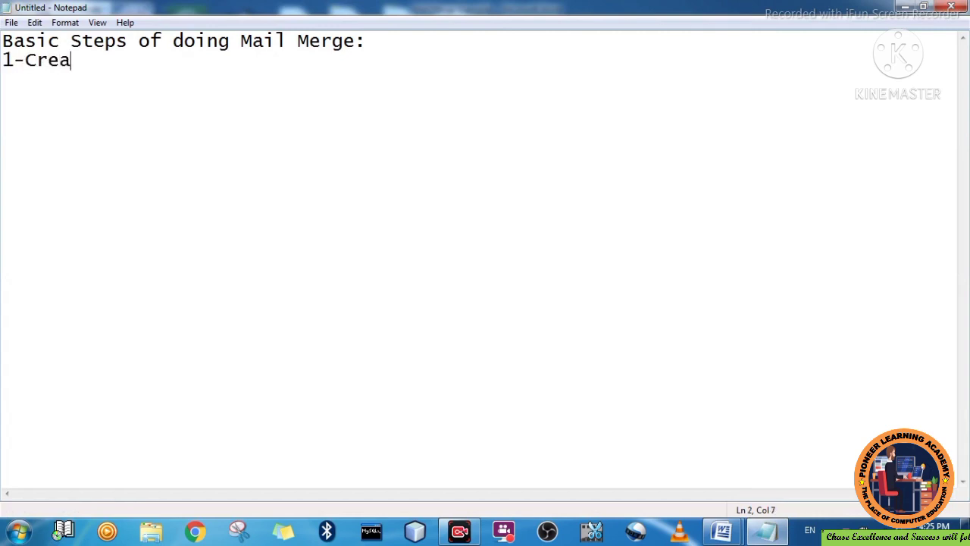
type("ting Main D")
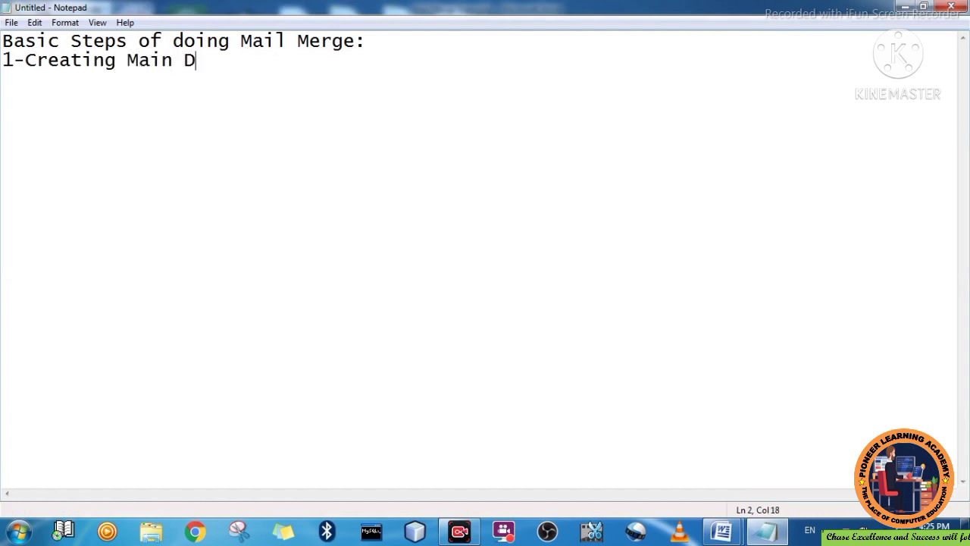
type("ocument")
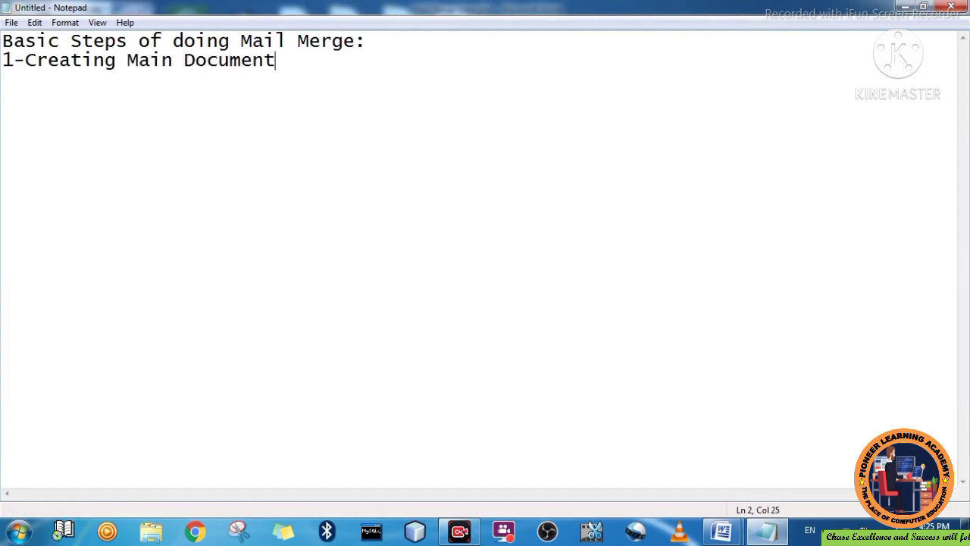
key("Return")
type("2-Date S")
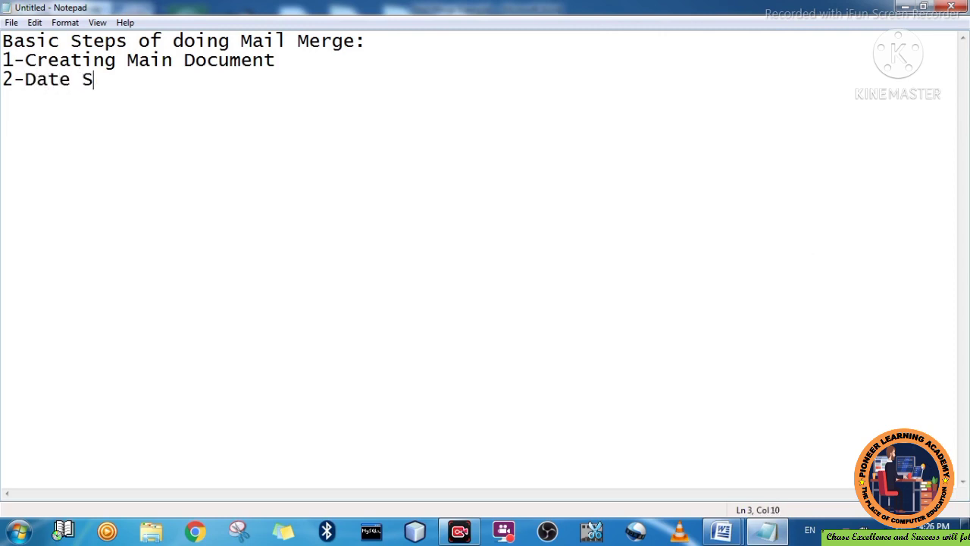
type("ource")
key("Return")
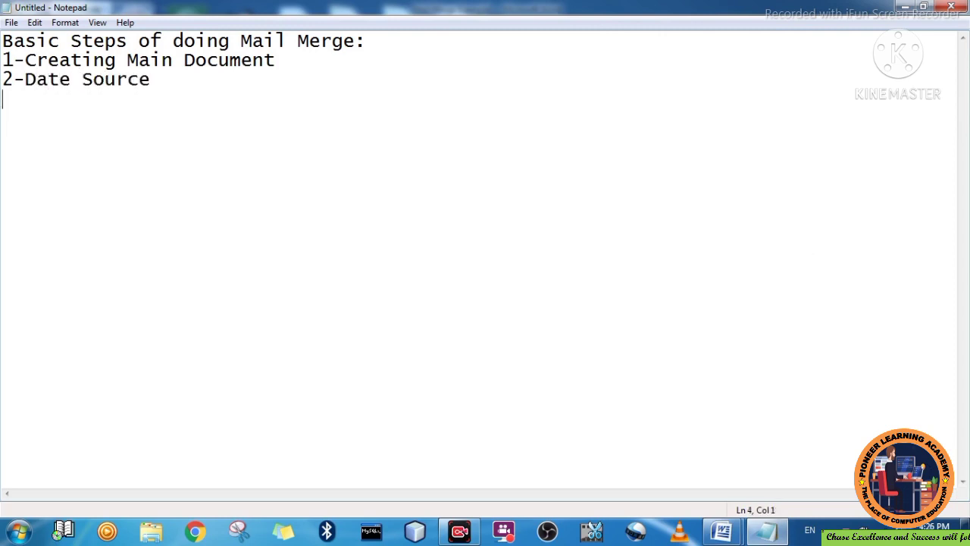
type("3-Merged ")
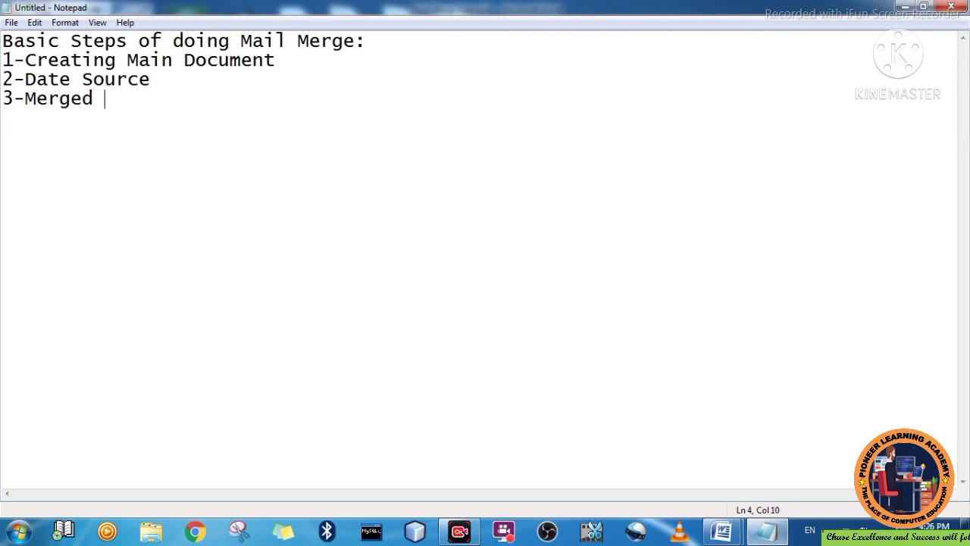
type("Document")
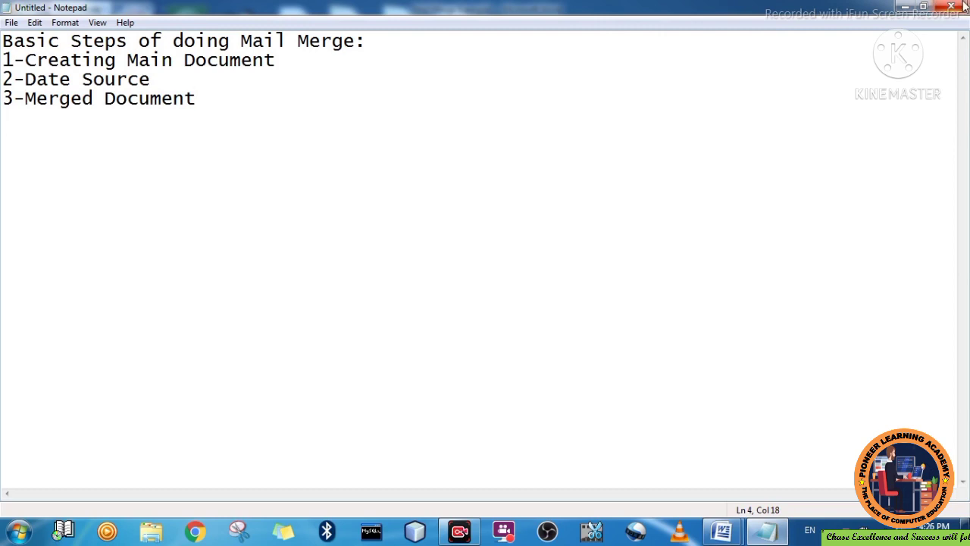
- Minimize Notepad to bring back the Mail Merge Example1 letter in Word
left_click(905, 7)
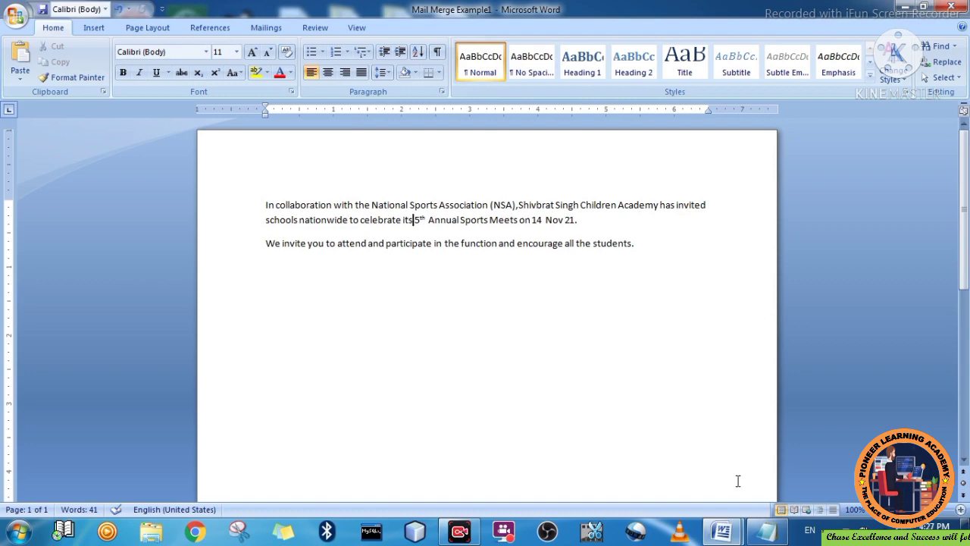
- Restore Notepad and add 'Application Name for creating Data Source' with the answer 'MS Access'
left_click(768, 531)
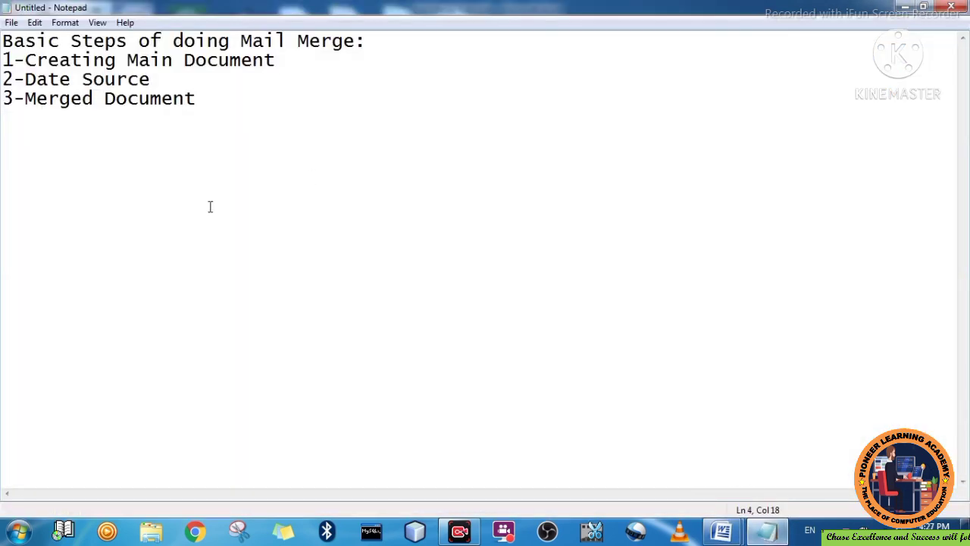
key("Return")
key("Return")
type("Appilica")
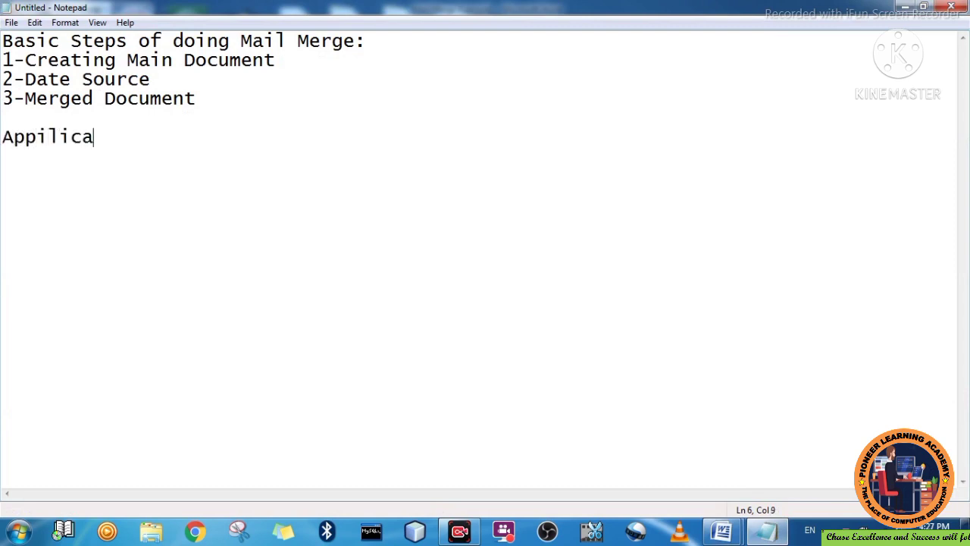
type("tion M")
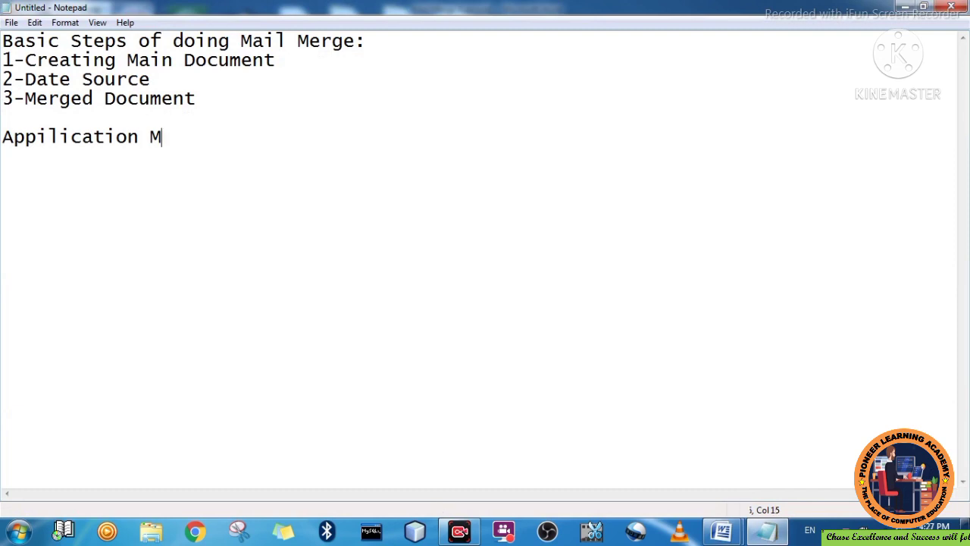
key("BackSpace")
type("Name ")
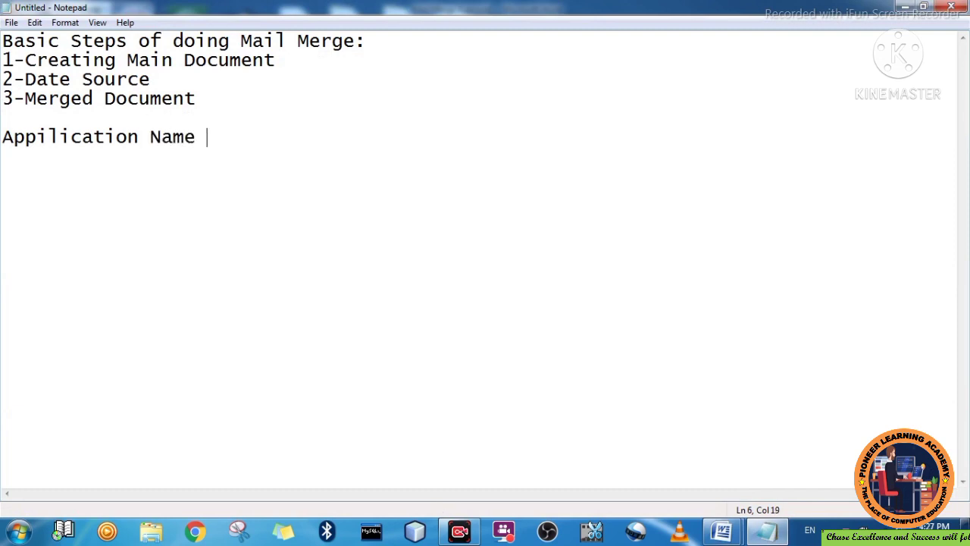
type("for cr")
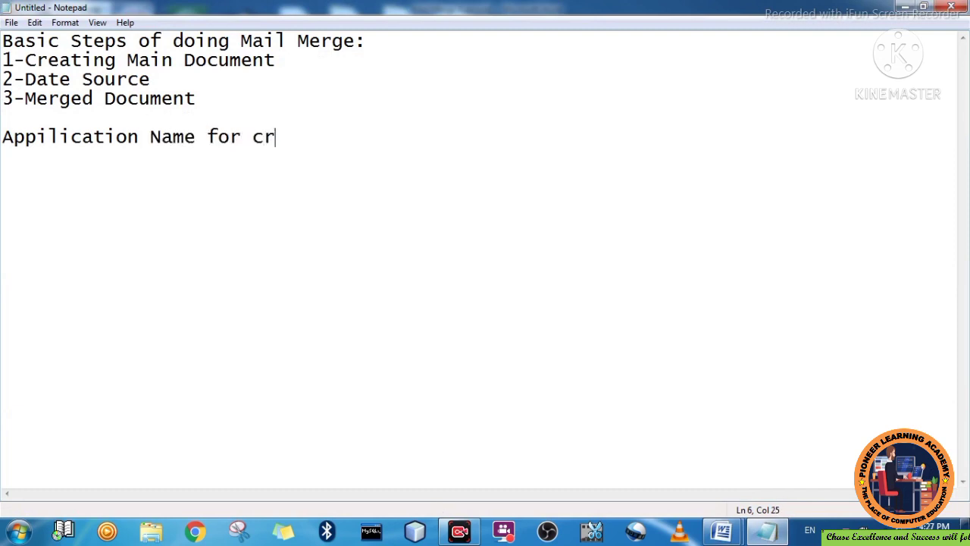
type("ea ting ")
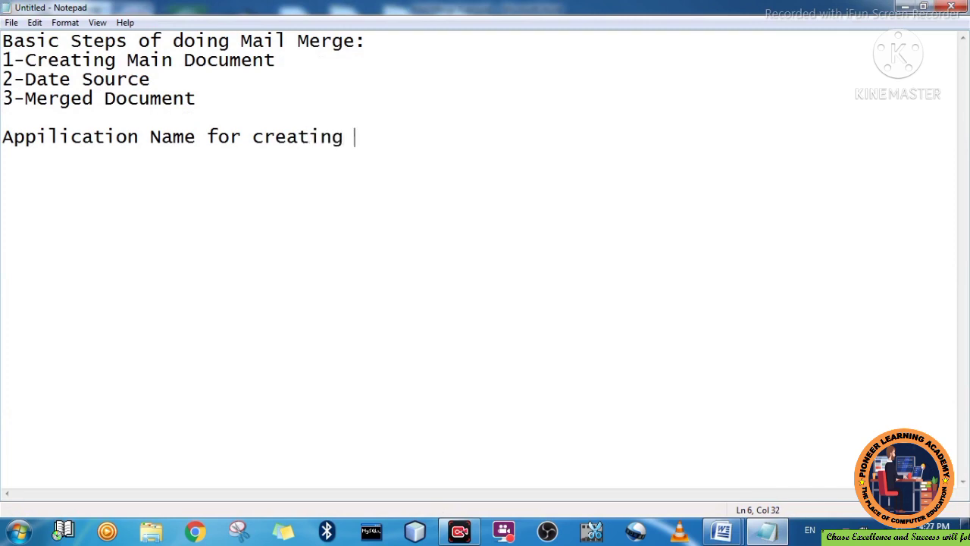
type("Data S")
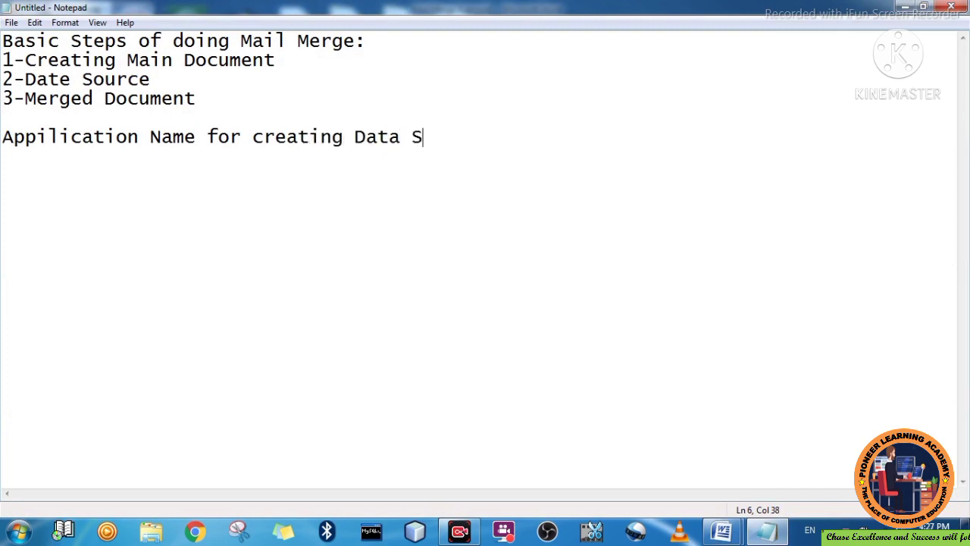
type("ource")
key("Return")
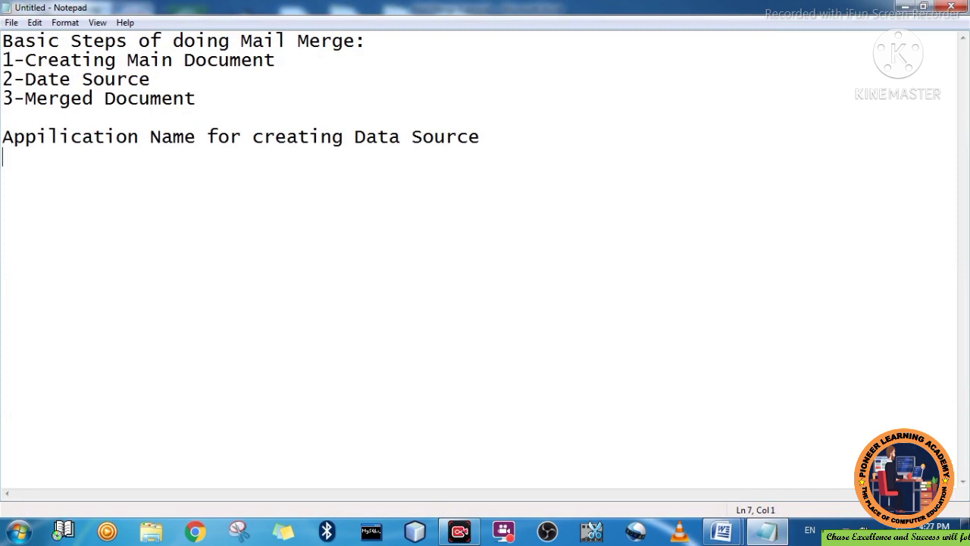
type("MS Access")
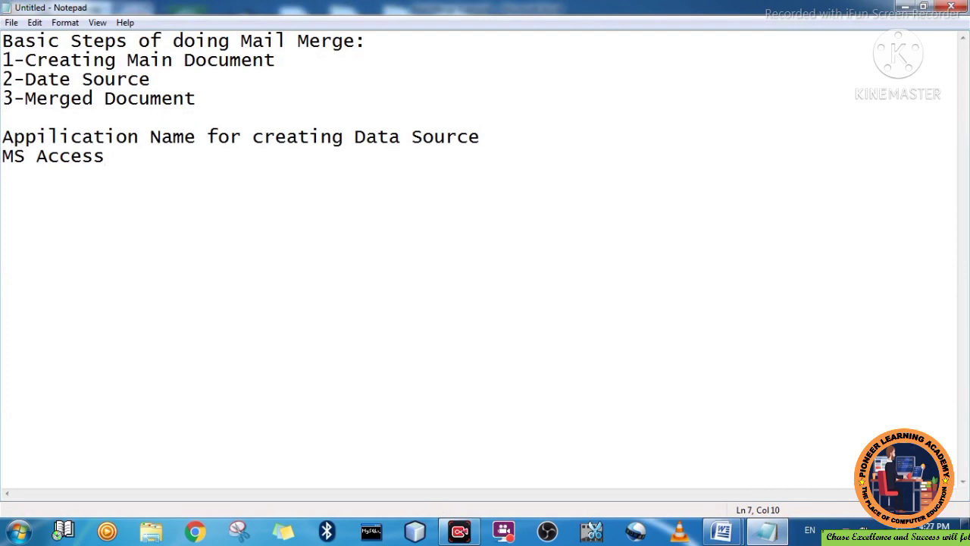
key("Return")
key("Return")
- Add the line 'File Extension for Data Source:.mdb(Microsoft Database)'
type("File Extesn")
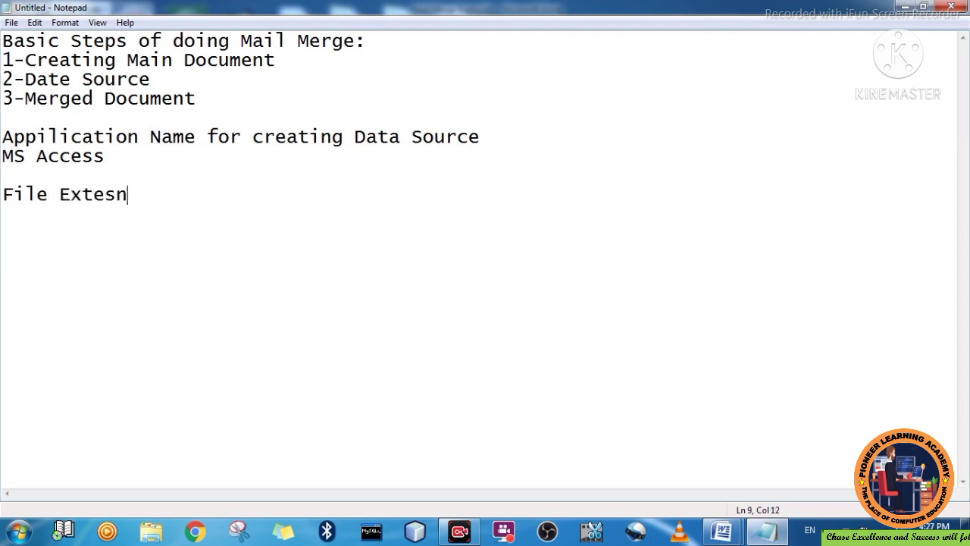
key("BackSpace")
key("BackSpace")
type("nsion for ")
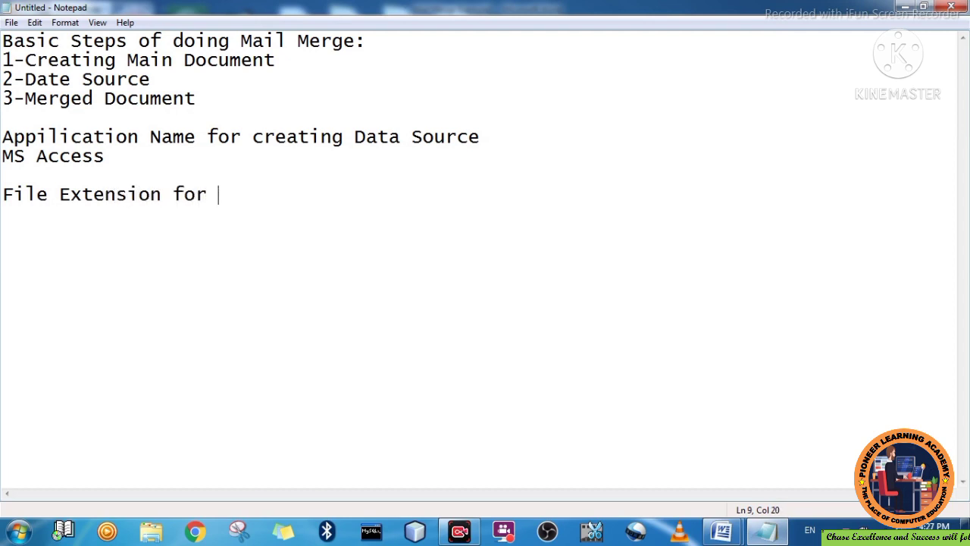
type("Data So")
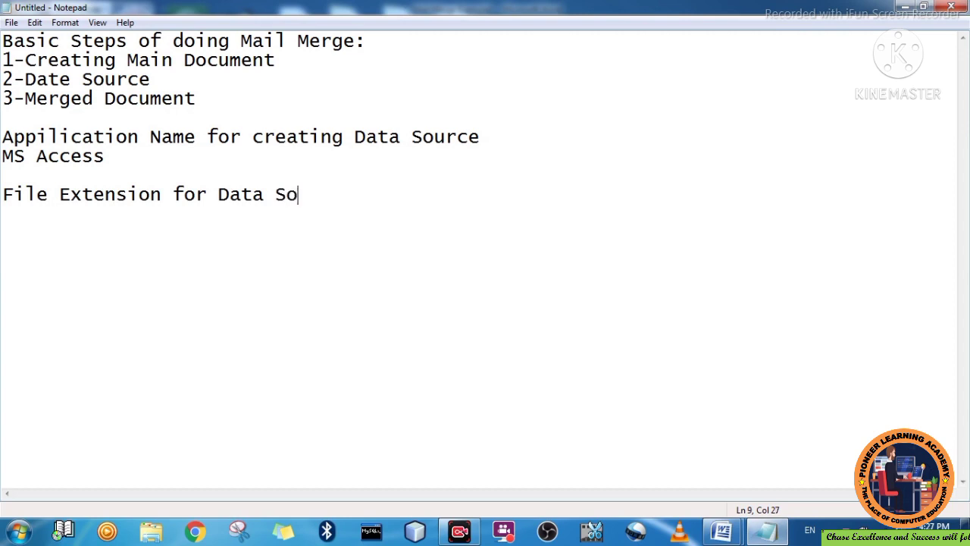
type("urce:.mdb")
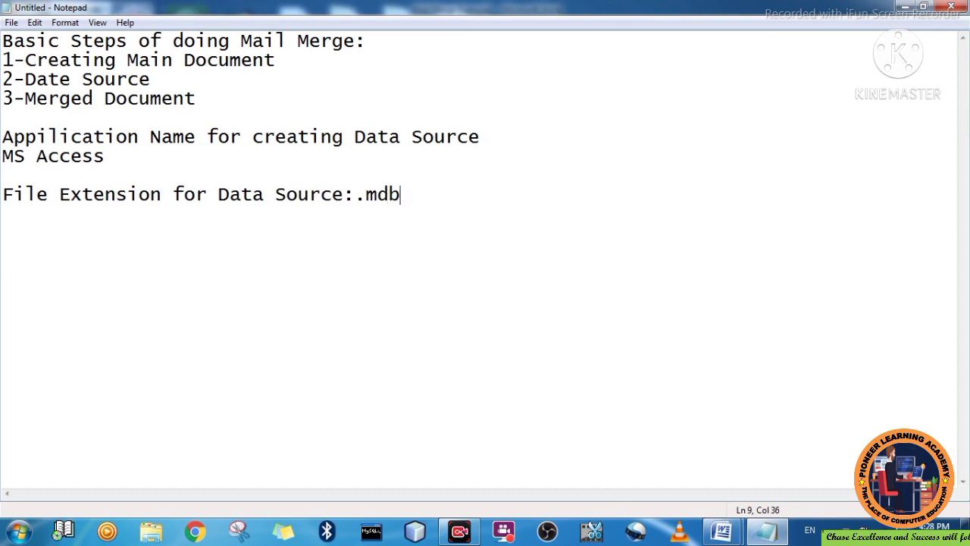
type("()")
key("Left")
type("Micros")
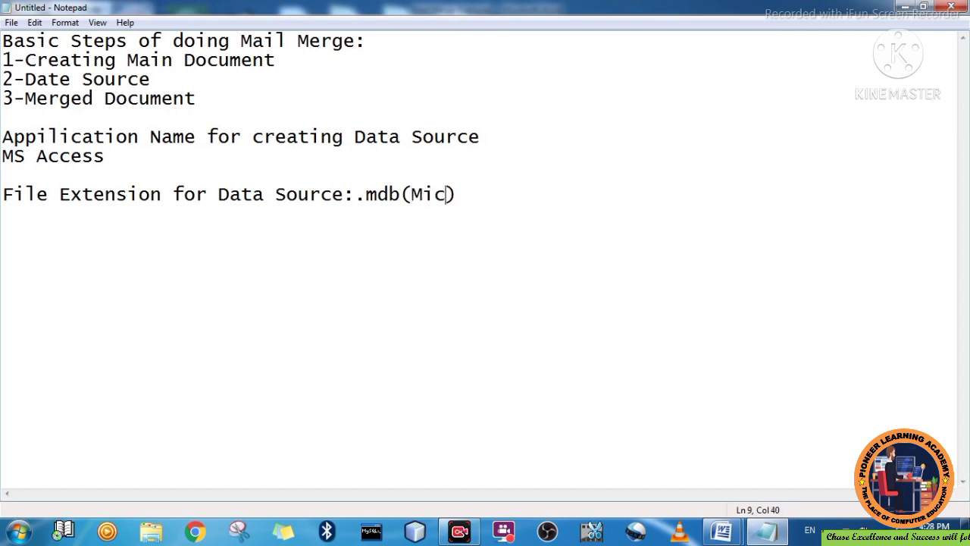
type("oft ")
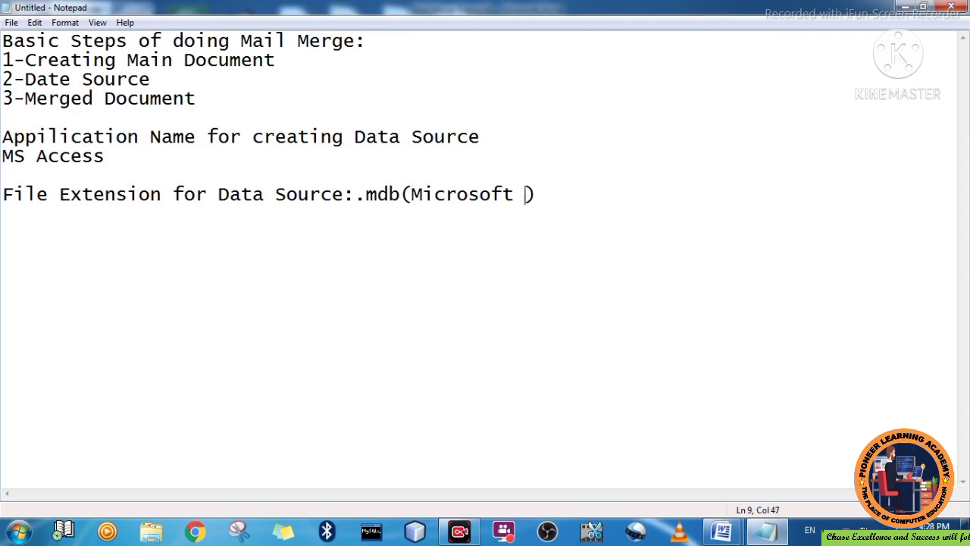
type("Dar")
key("BackSpace")
type("tabase")
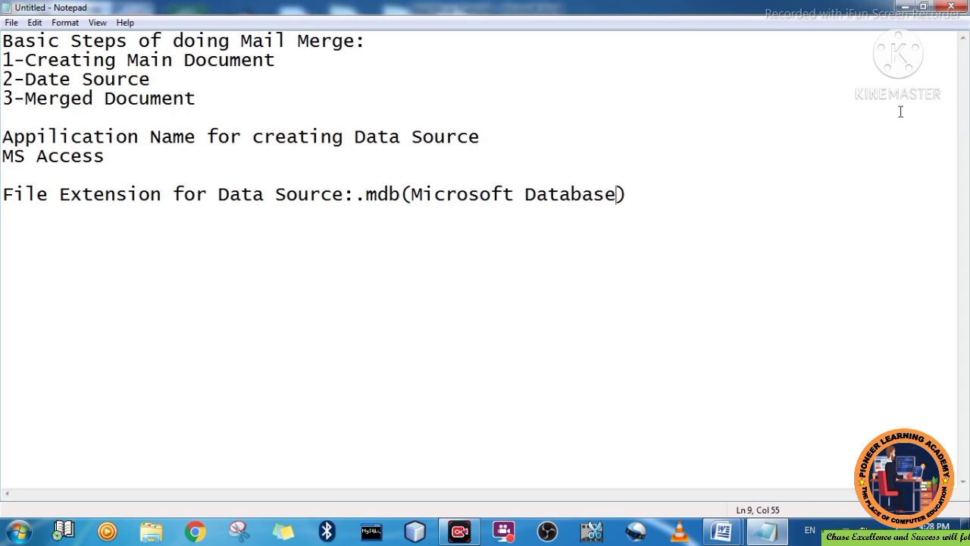
- Minimize Notepad, then open Word's Mailings tab and the Start Mail Merge dropdown
left_click(907, 7)
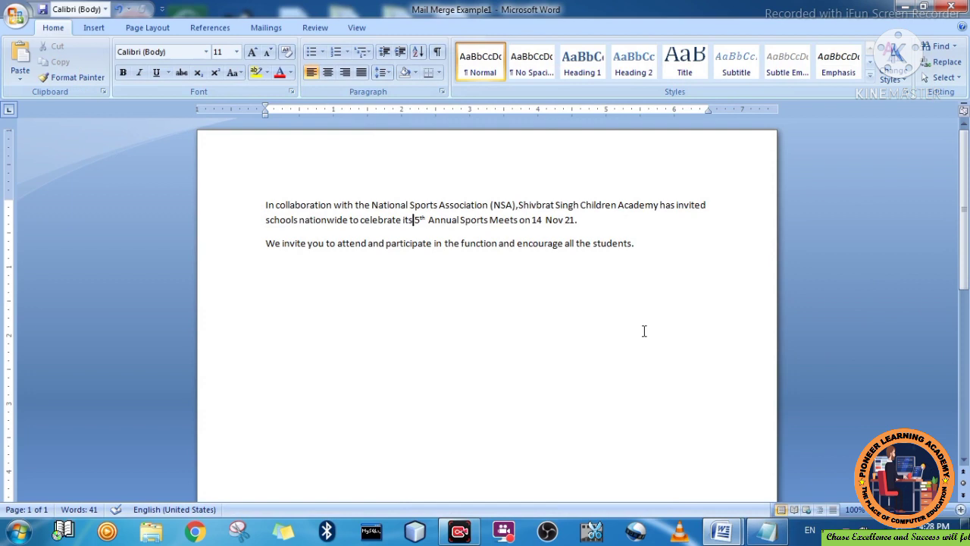
left_click(267, 28)
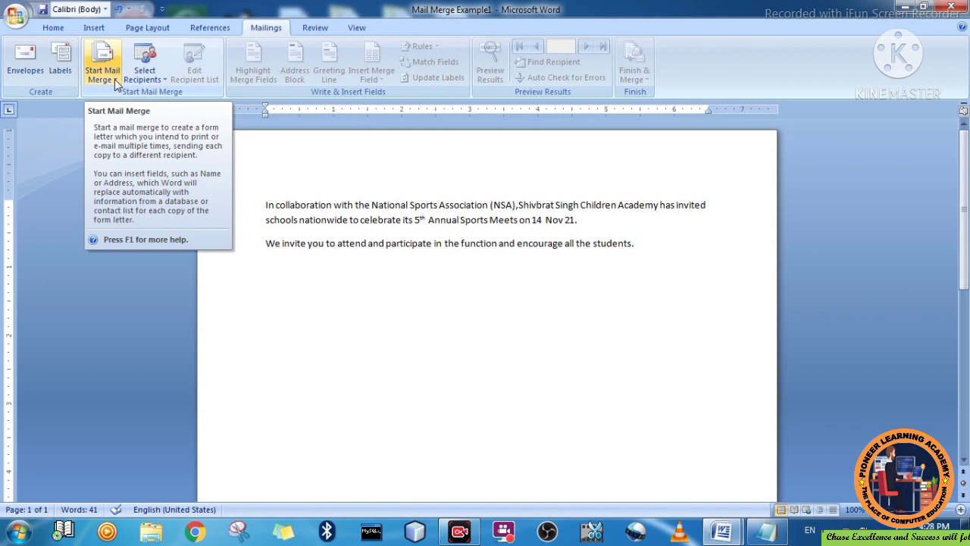
left_click(115, 78)
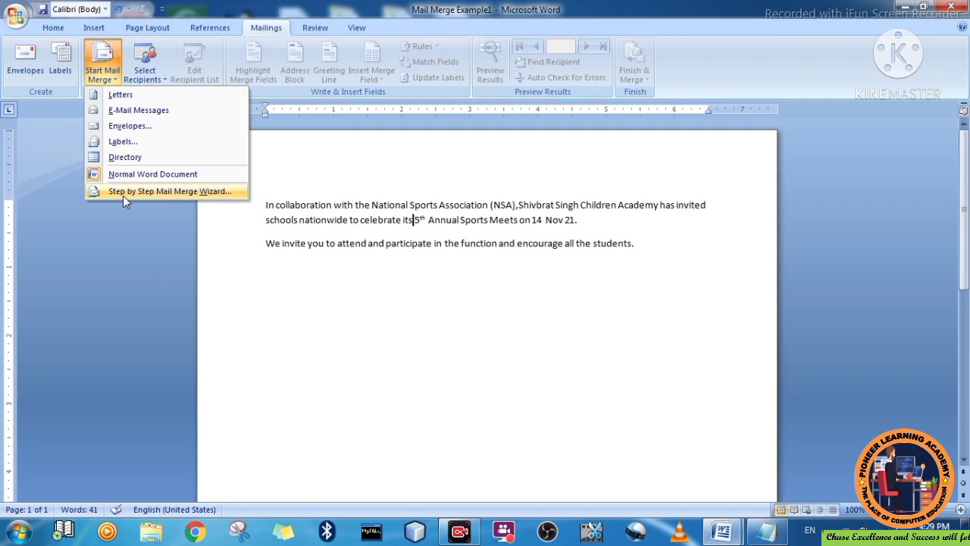
- Launch the Letters mail merge wizard and go on to the starting-document step
left_click(123, 192)
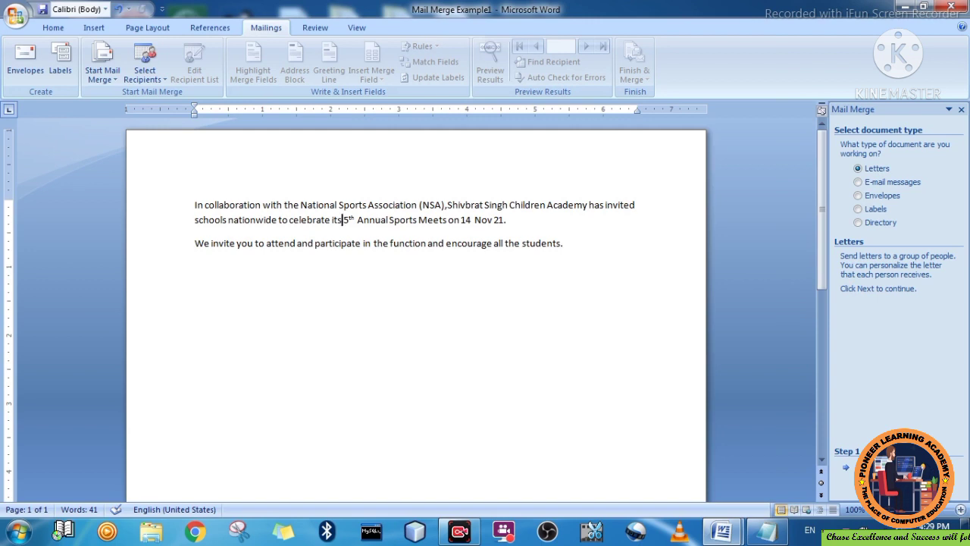
left_click(864, 467)
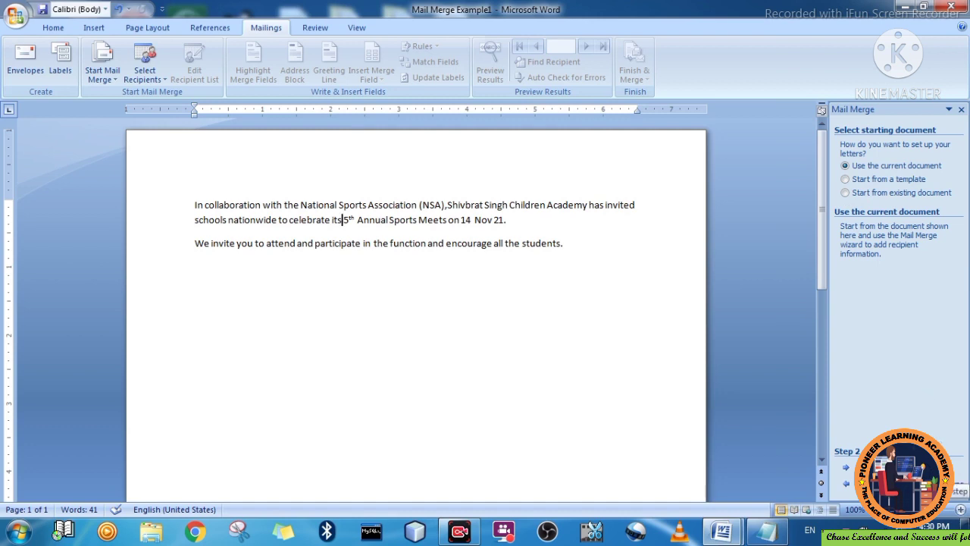
- Keep 'Use the current document' and move on to step 3, Select recipients
left_click(932, 468)
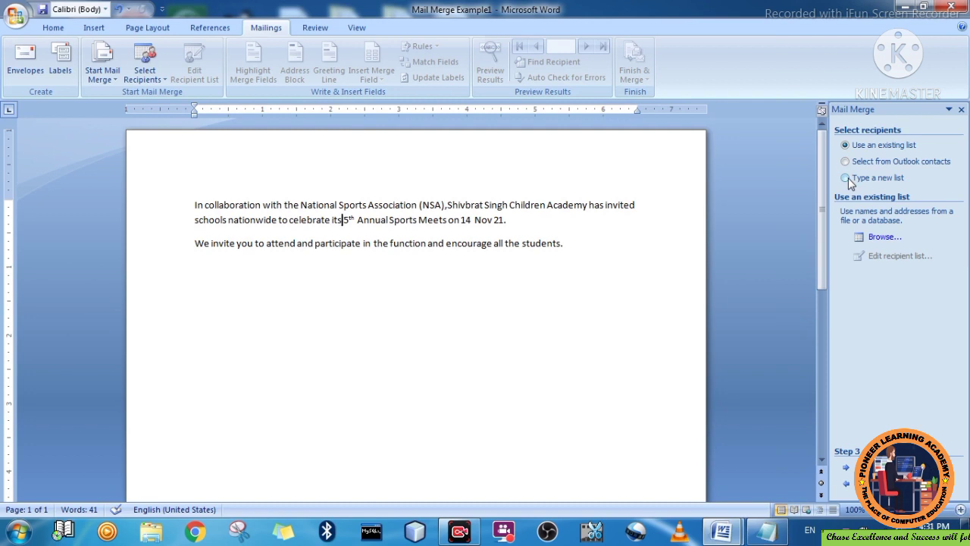
- Select 'Type a new list' as the recipient source
left_click(848, 178)
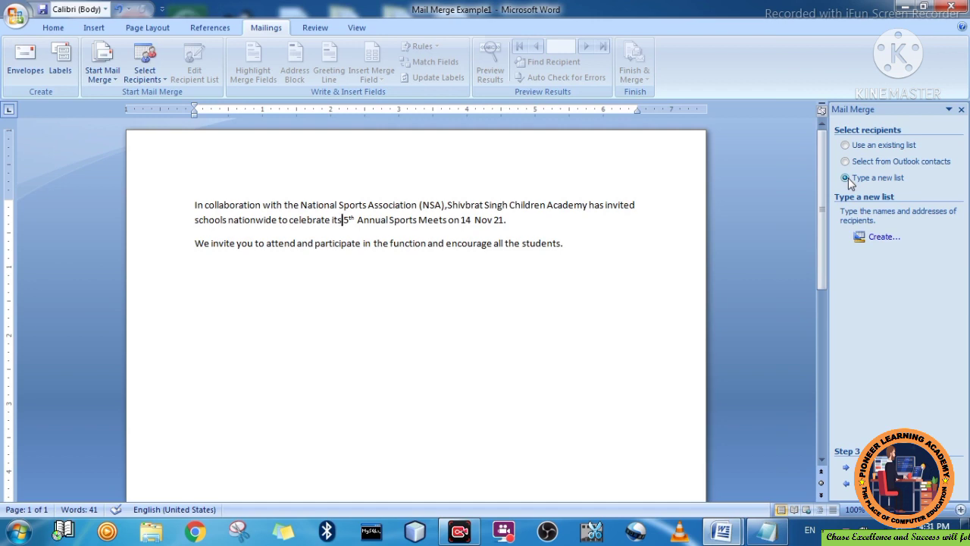
- Create a new address list and enter the first recipient's title Mr and full name
left_click(880, 240)
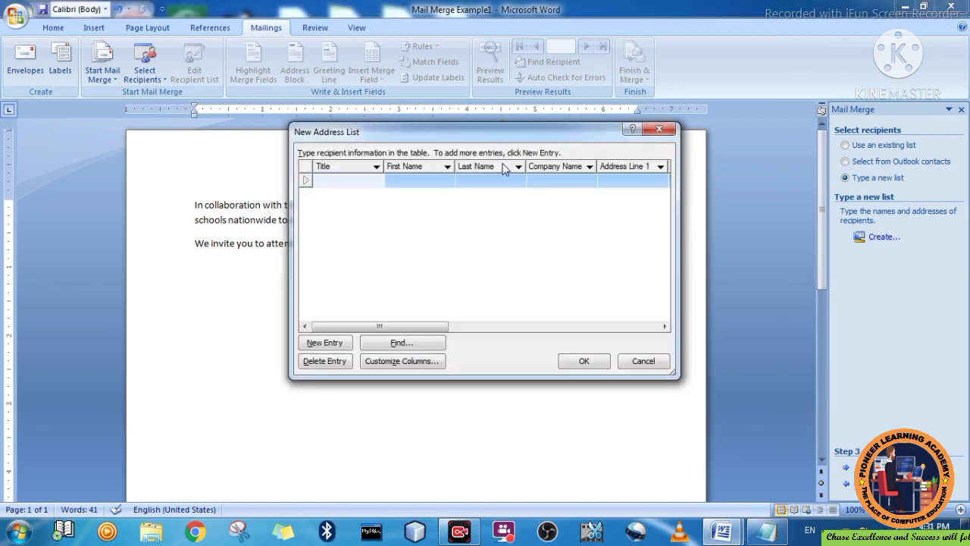
left_click_drag(503, 133, 464, 270)
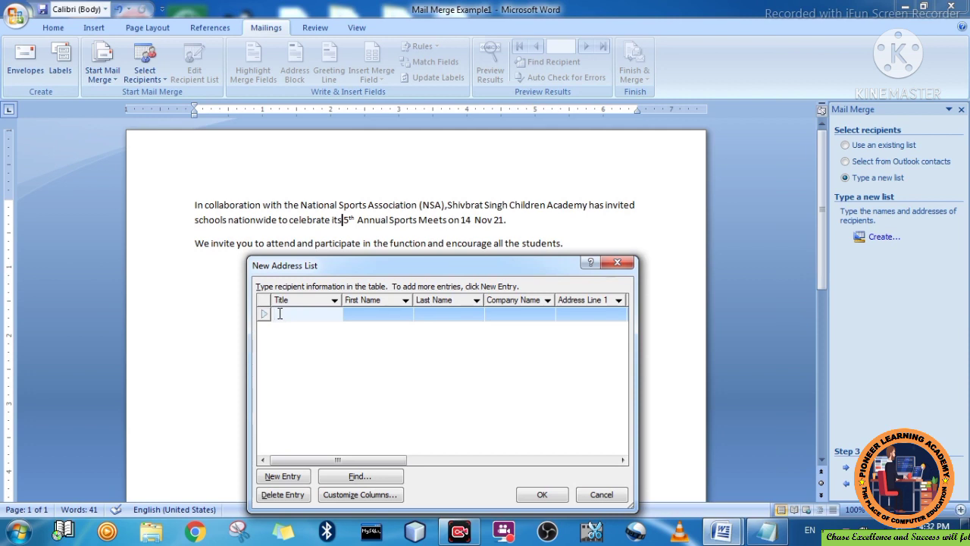
type("Mr")
key("Tab")
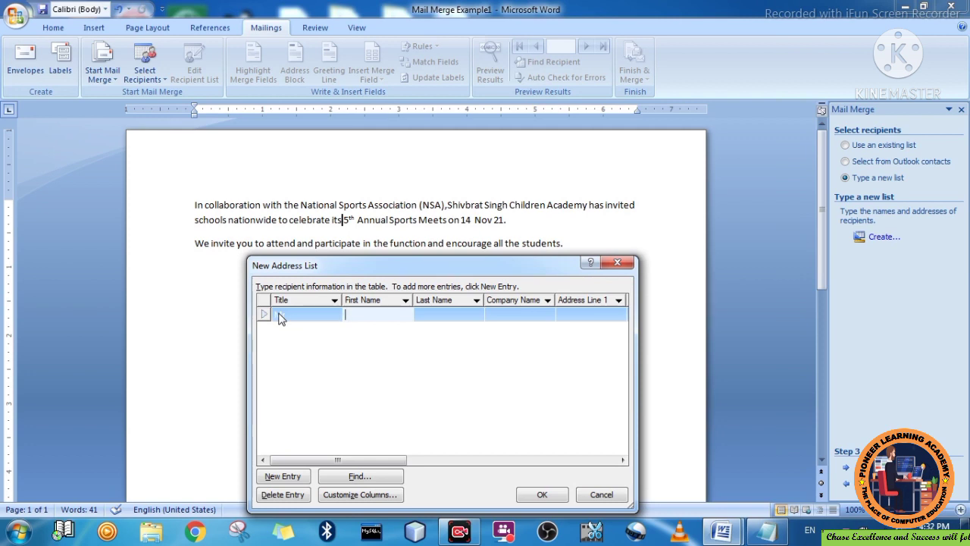
key("Tab")
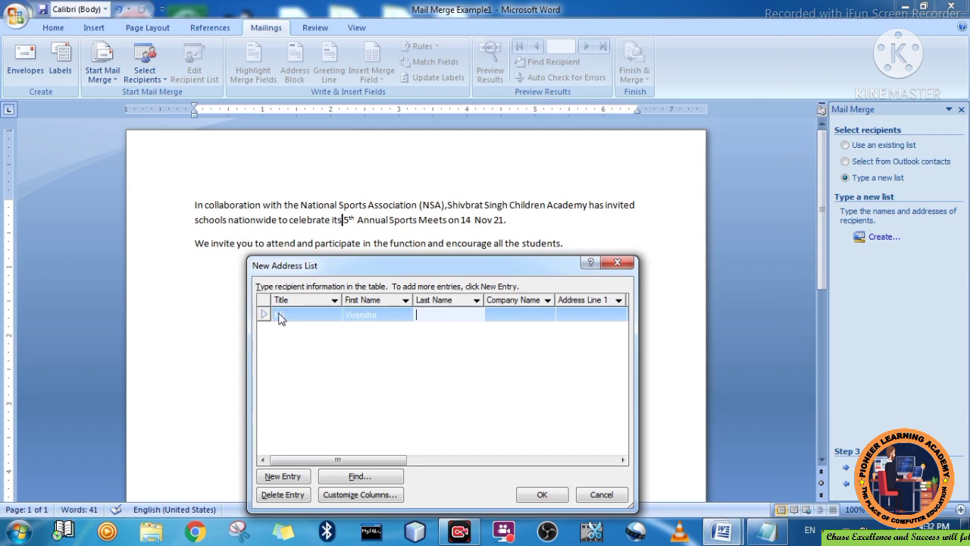
key("Tab")
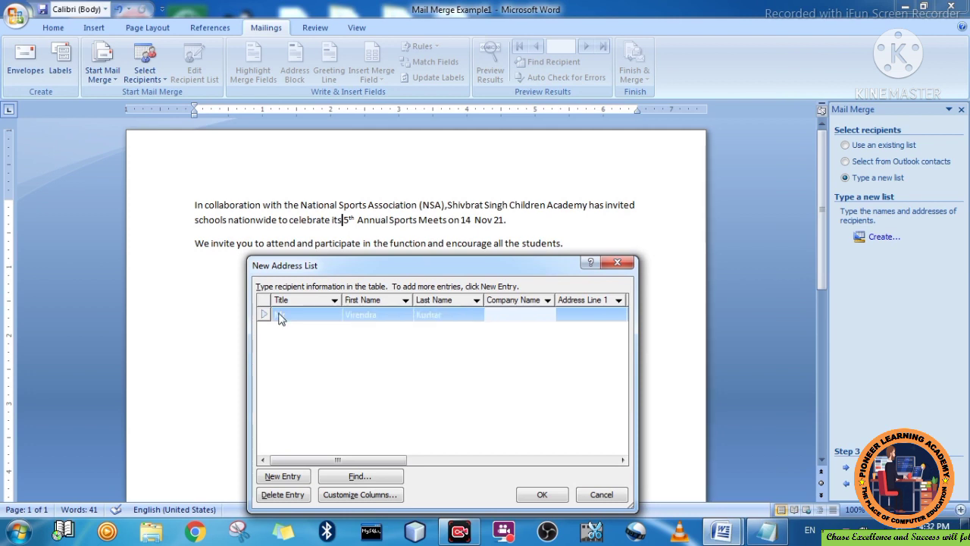
- Enter company SBSCA and type the first address line, which lands in the Title cell
type("SBSCA")
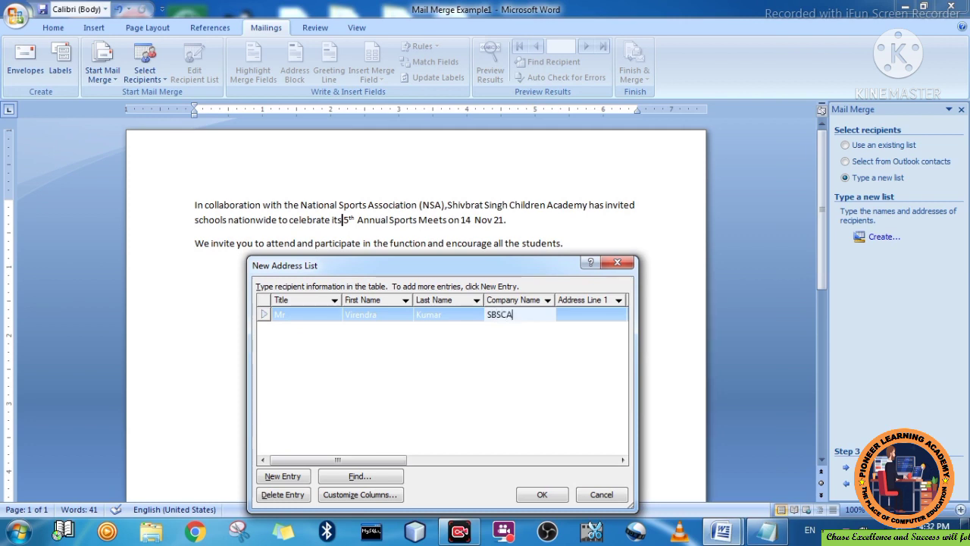
key("Tab")
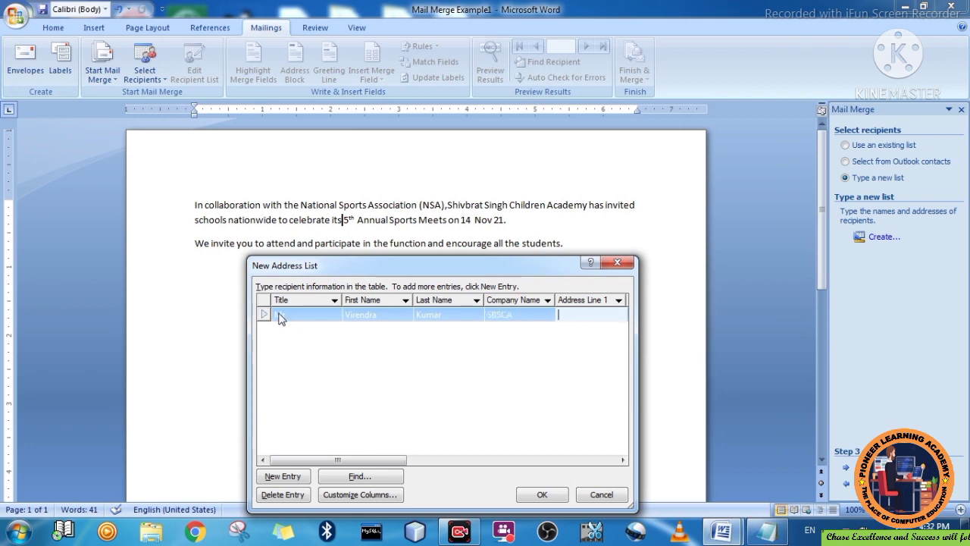
left_click(279, 318)
type("Arg")
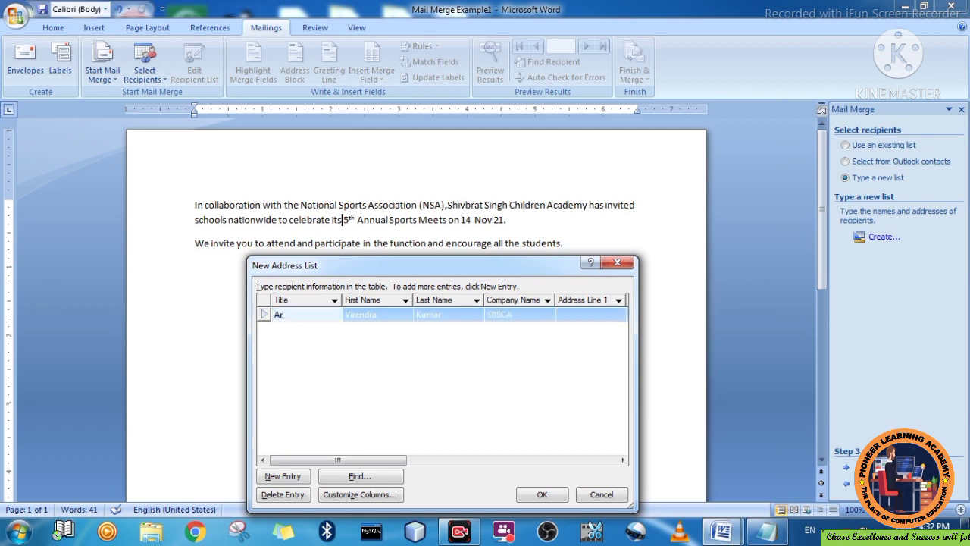
type("upur")
key("Tab")
key("Tab")
key("Tab")
key("Tab")
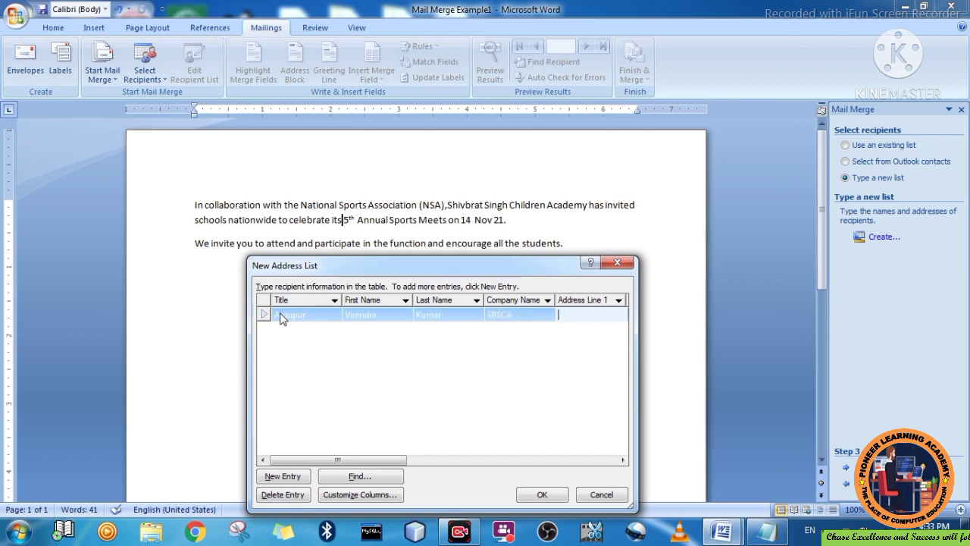
- Restore the title to Mr and put the first address line into its correct column
double_click(301, 322)
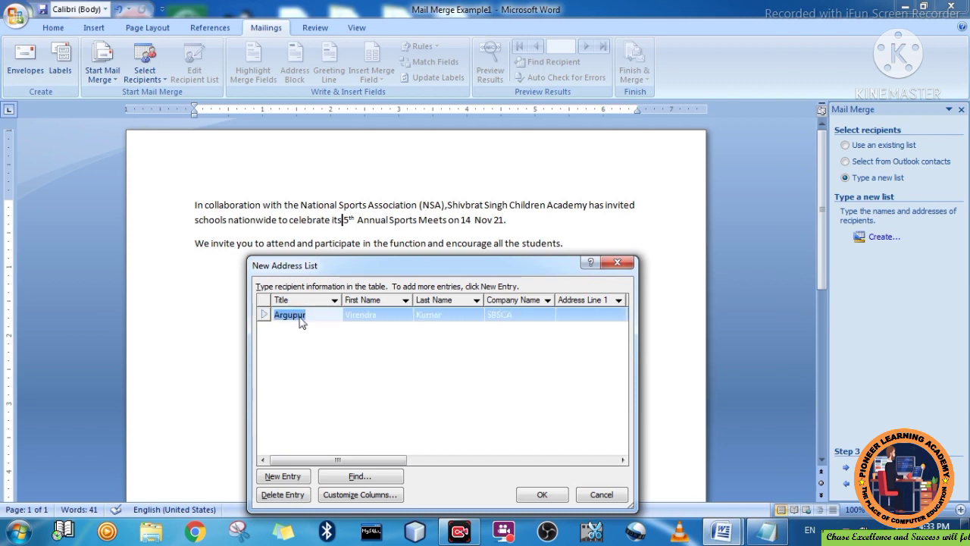
type("Mr")
key("Tab")
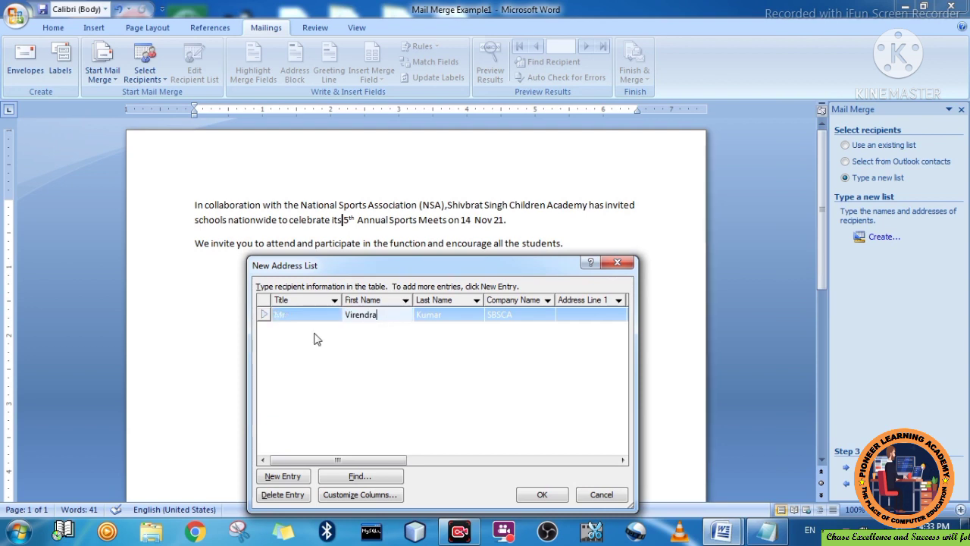
key("Tab")
key("Tab")
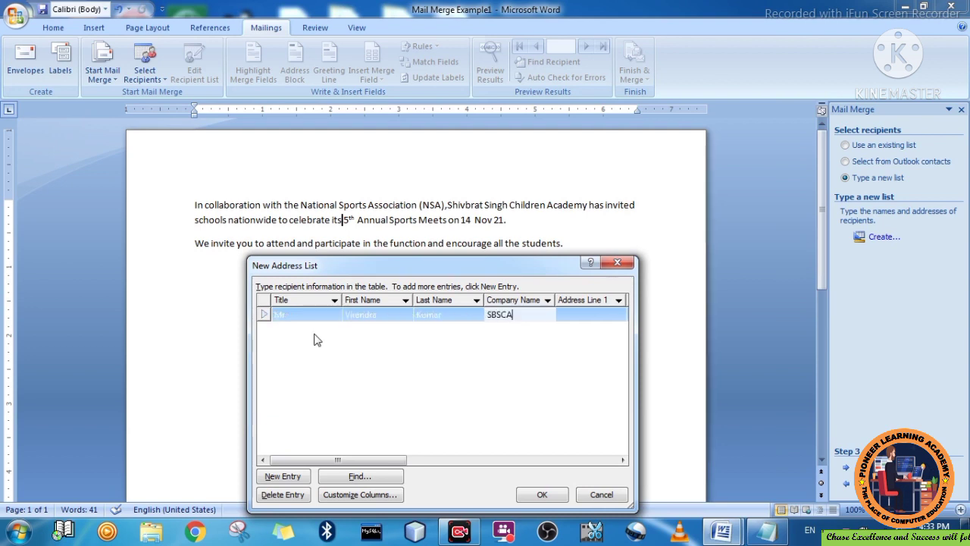
key("Tab")
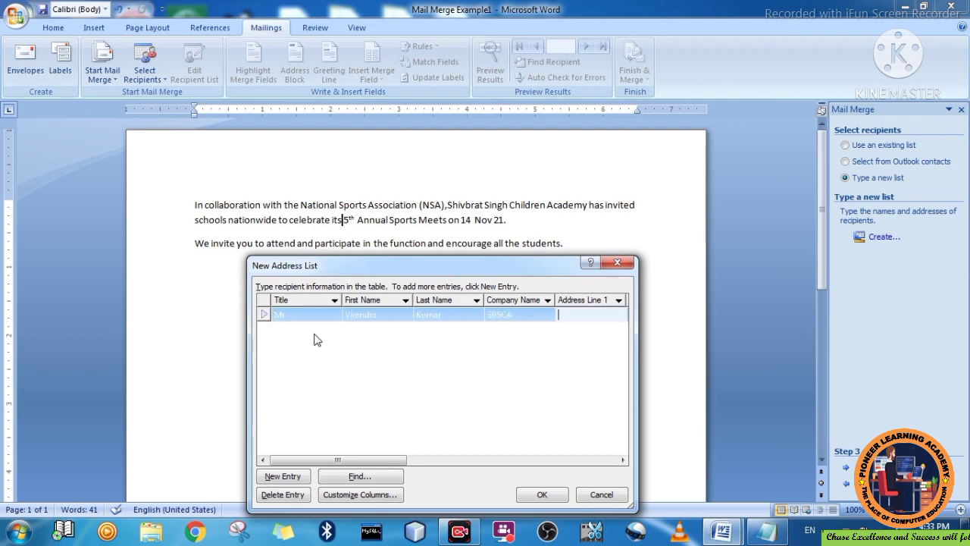
type("Argupur")
key("Tab")
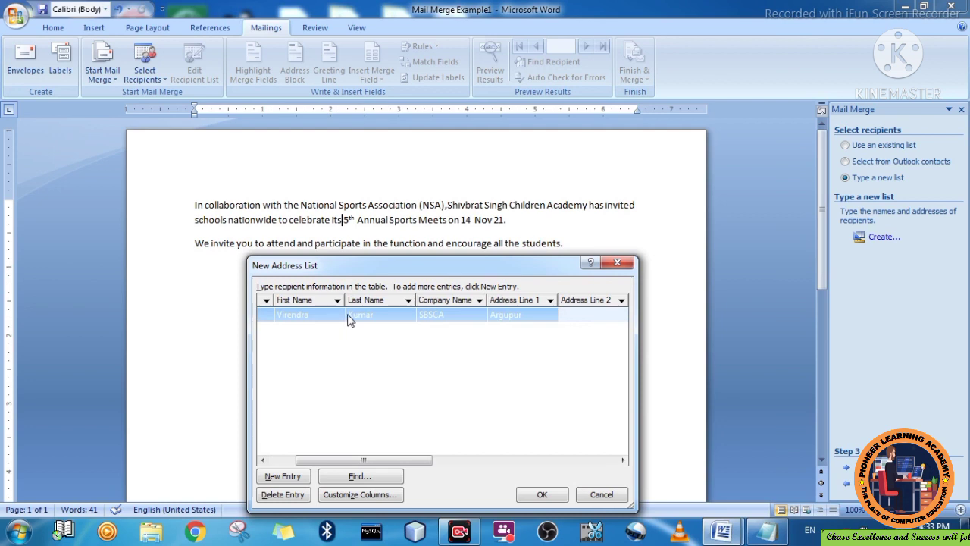
type("Jaunpur")
key("Tab")
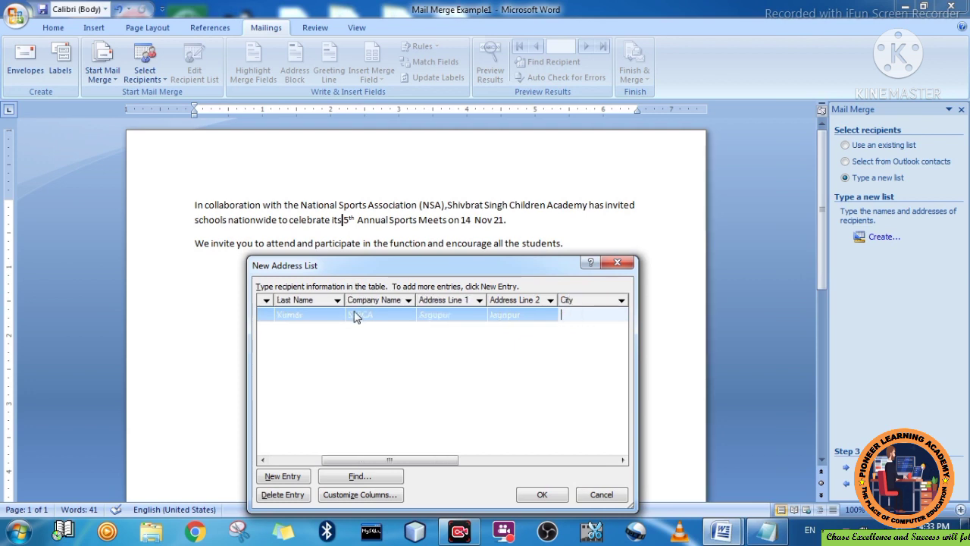
- Fill in the second address line, city, state UP, ZIP code and country India
left_click(511, 318)
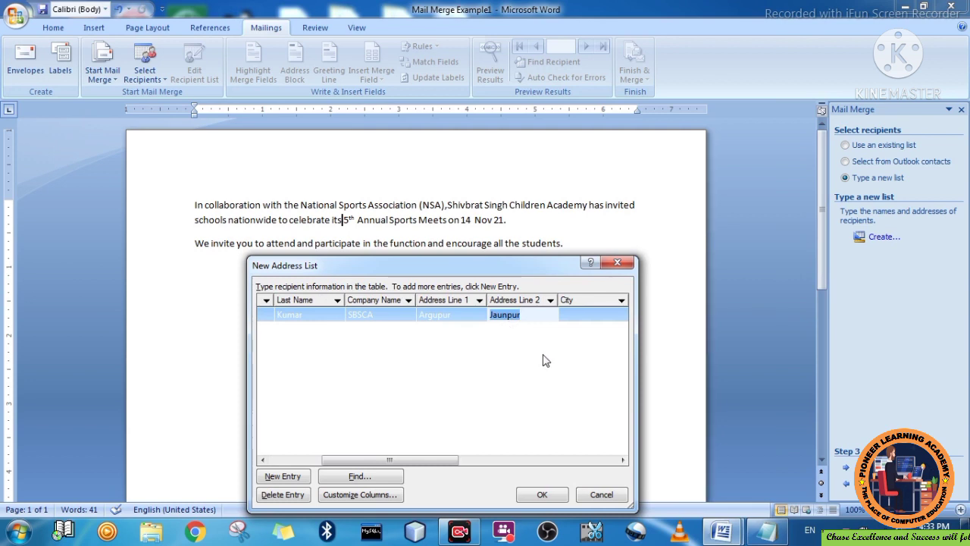
type("Khlas")
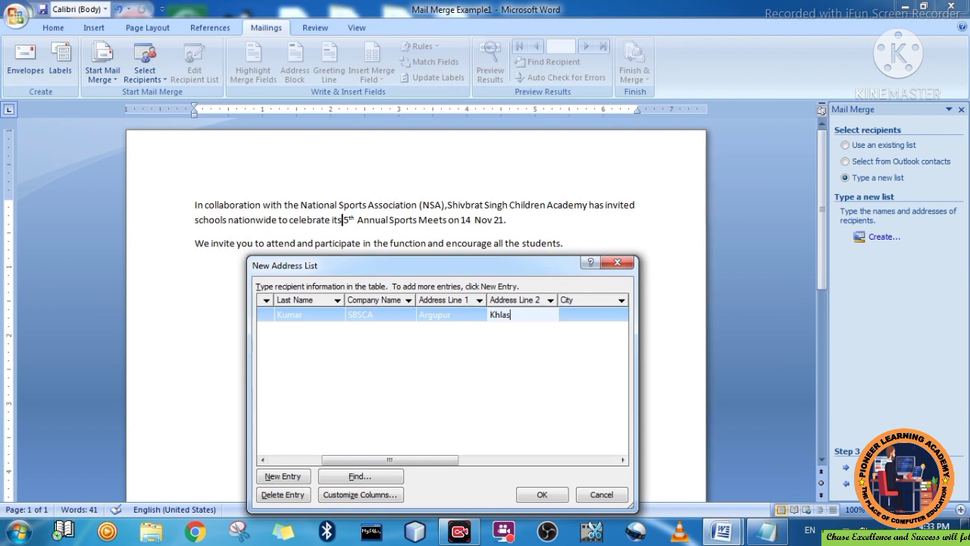
type("a")
key("Tab")
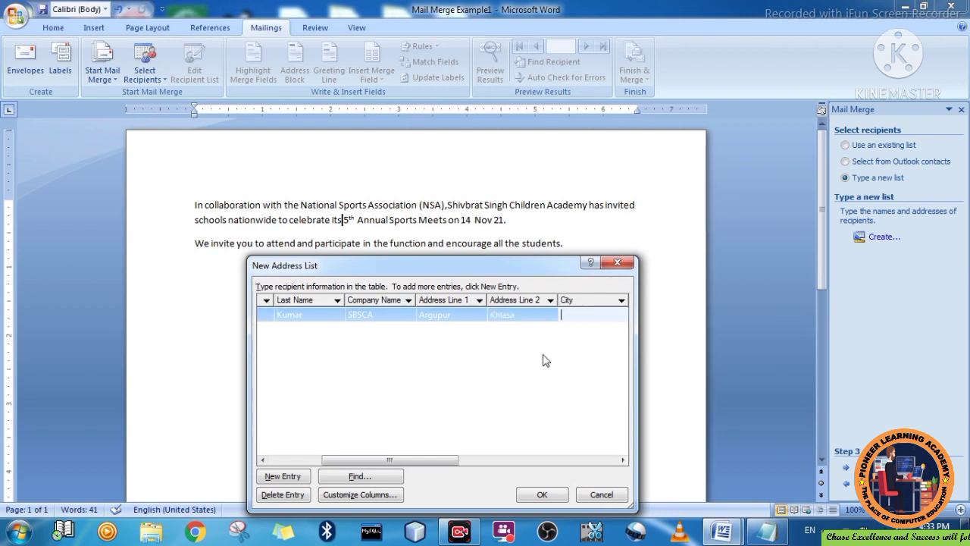
type("Jaunour")
key("BackSpace")
key("BackSpace")
key("BackSpace")
type("pur")
key("Tab")
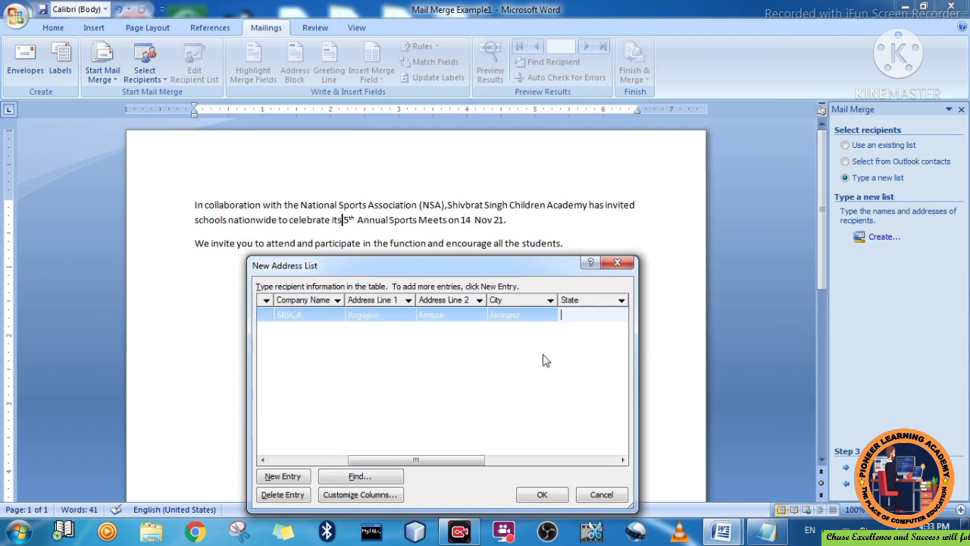
type("UP")
key("Tab")
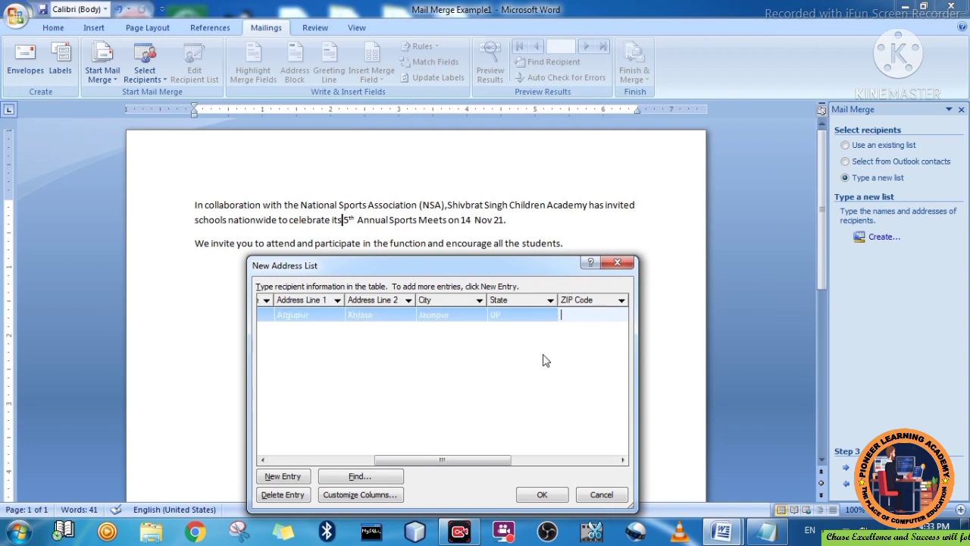
type("271234")
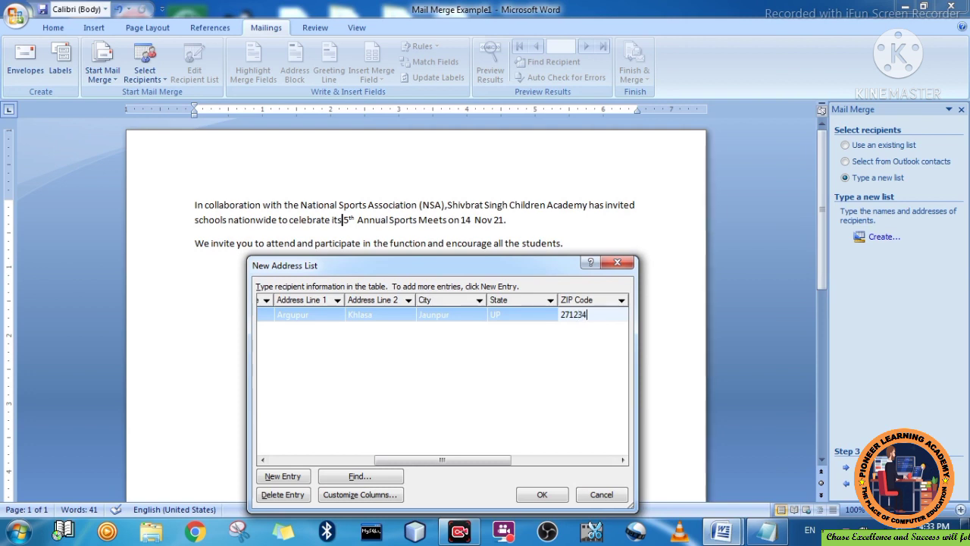
key("Tab")
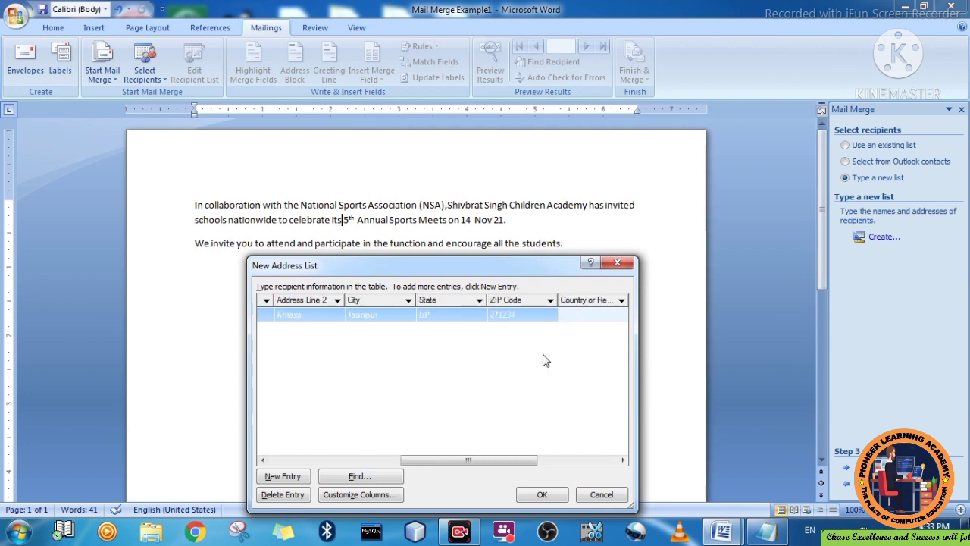
type("India")
- Scroll the table right and enter the first recipient's work phone number, leaving Home Phone empty
left_click(622, 461)
left_click(622, 461)
left_click(621, 461)
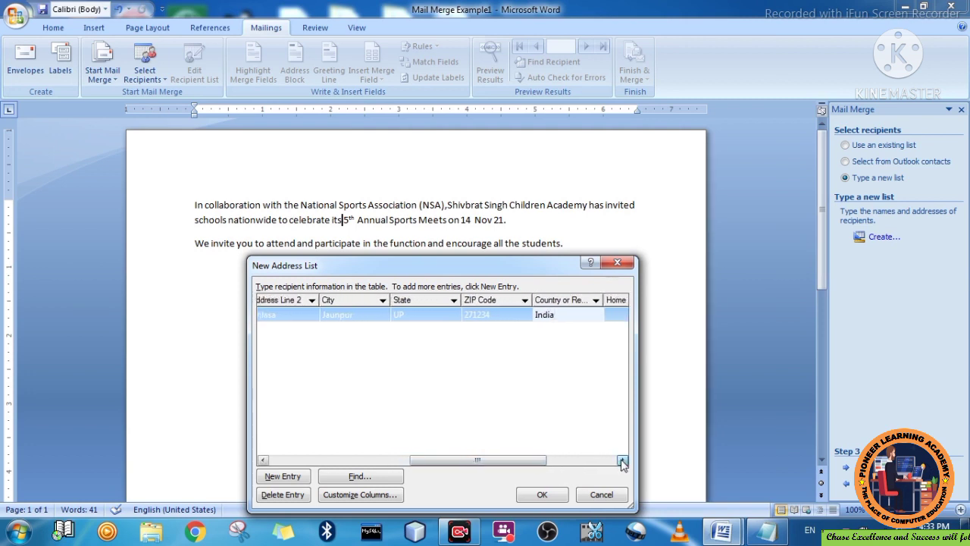
left_click(622, 461)
key("Tab")
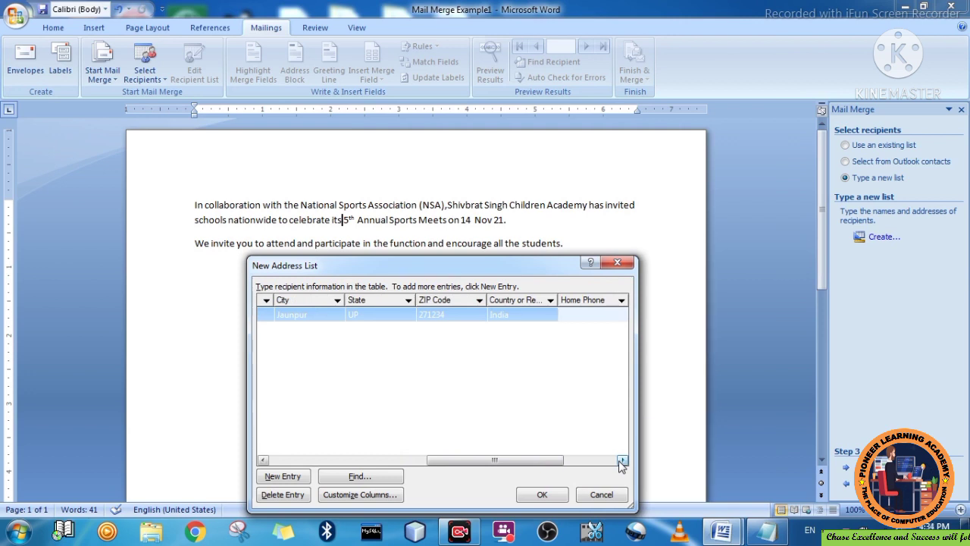
key("Tab")
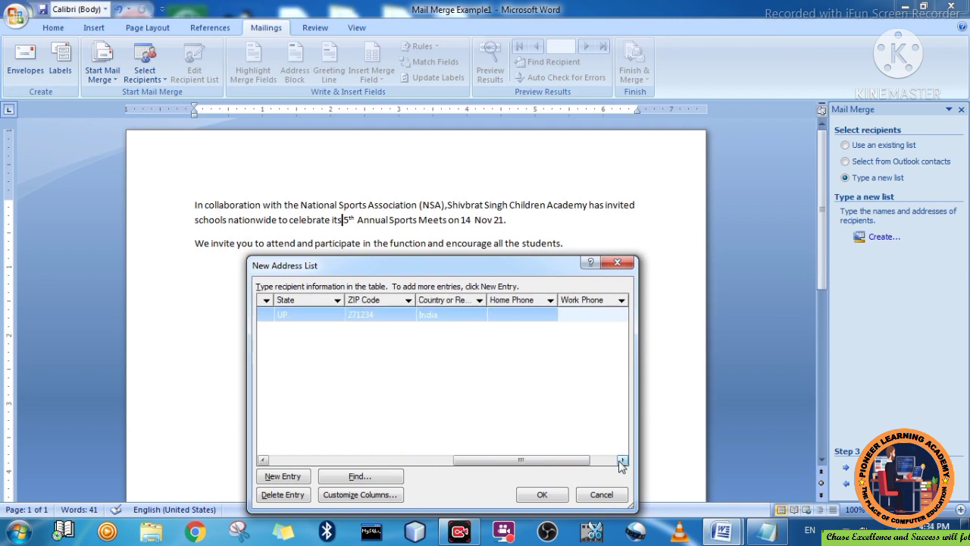
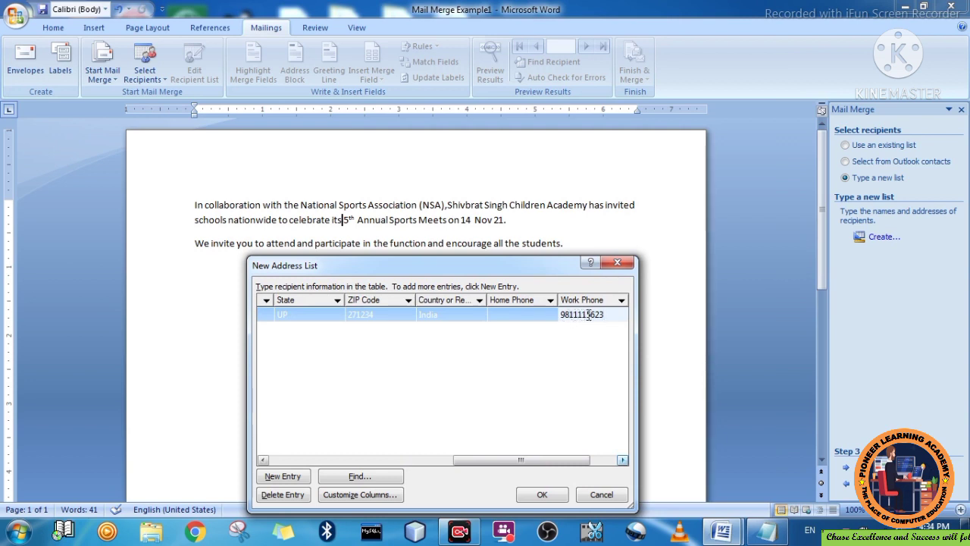
- Add a second, empty entry row below the first recipient
left_click(623, 460)
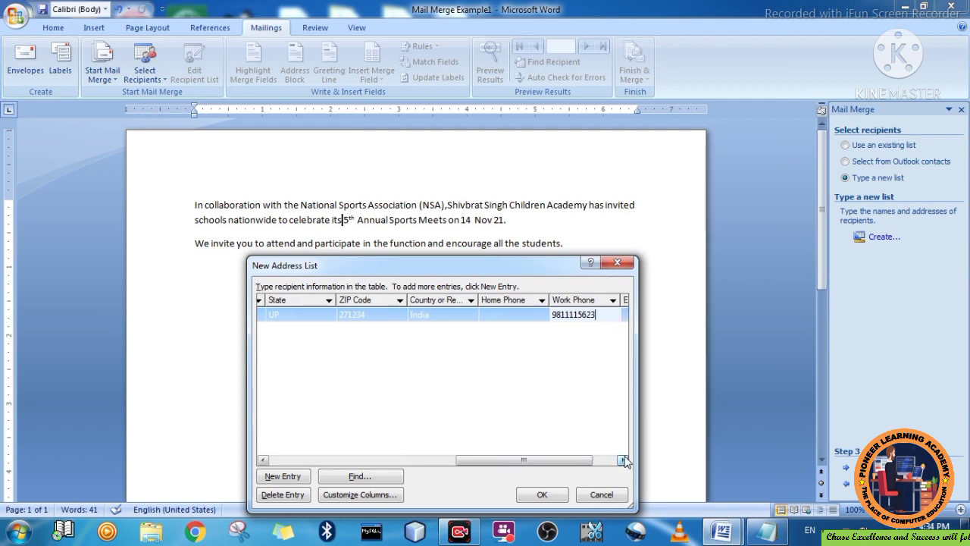
left_click(623, 460)
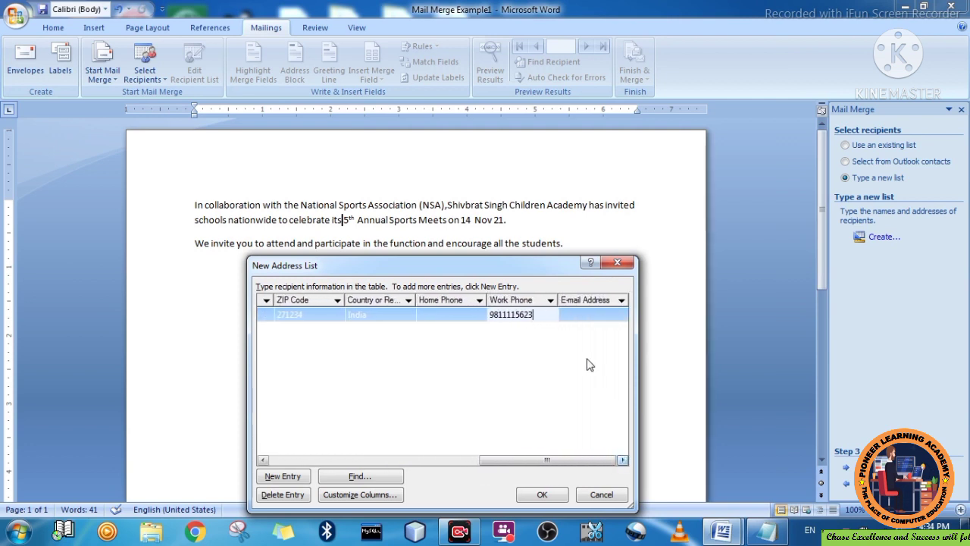
left_click(593, 315)
key("Tab")
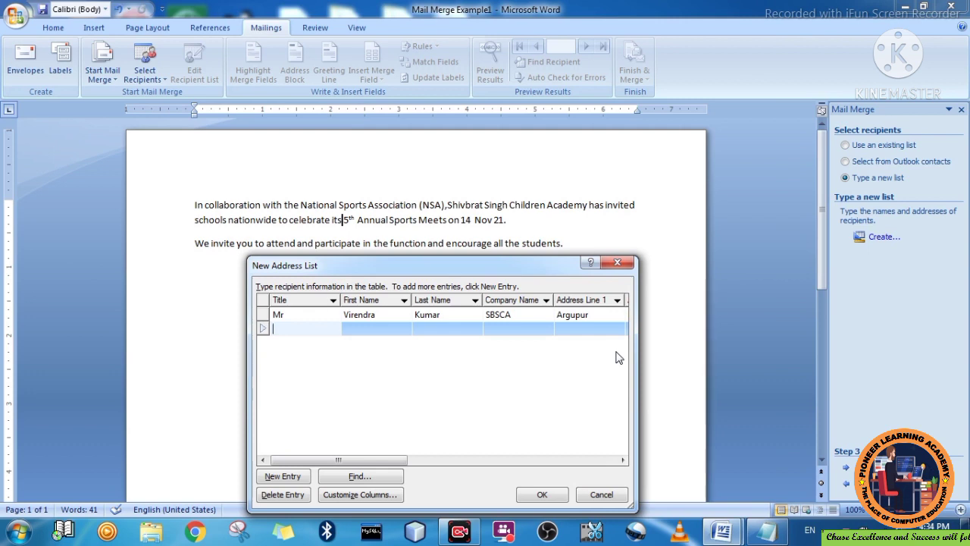
- Enter the second recipient's title Miss, first and last name, and company SBBCS
type("Miss")
key("Tab")
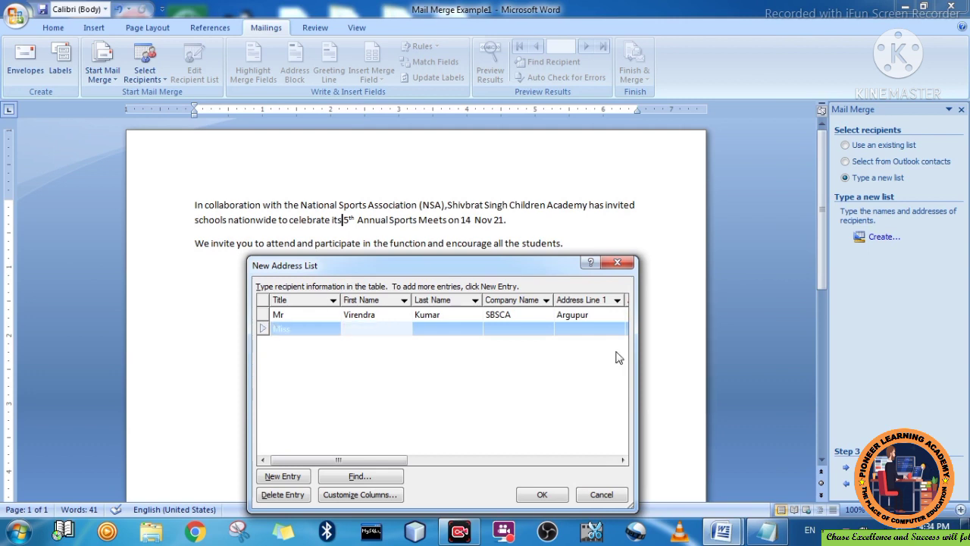
key("Tab")
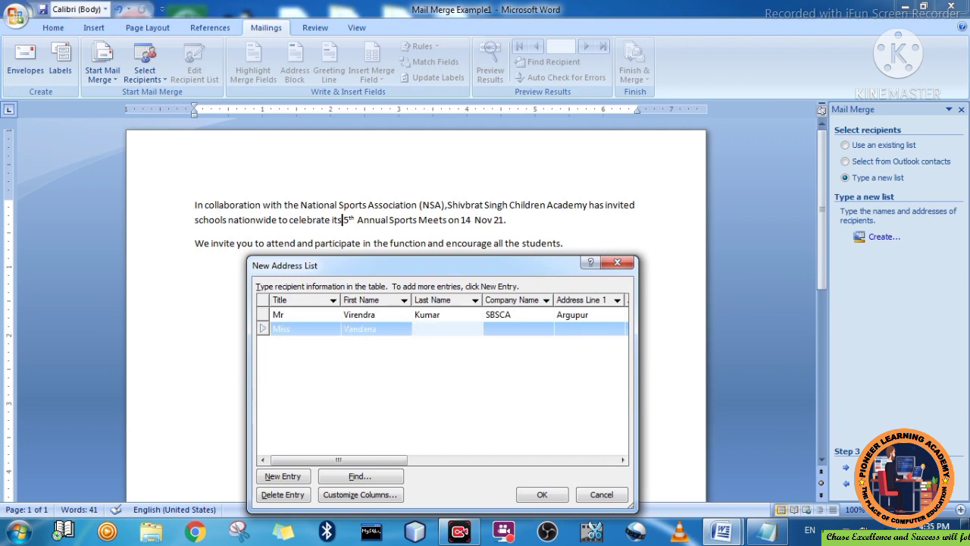
key("Tab")
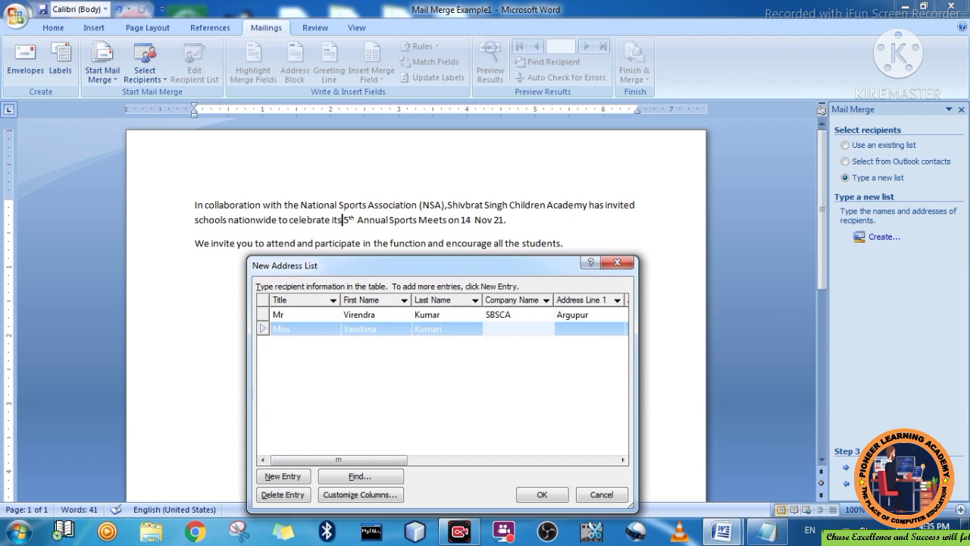
type("SBBCS")
key("Tab")
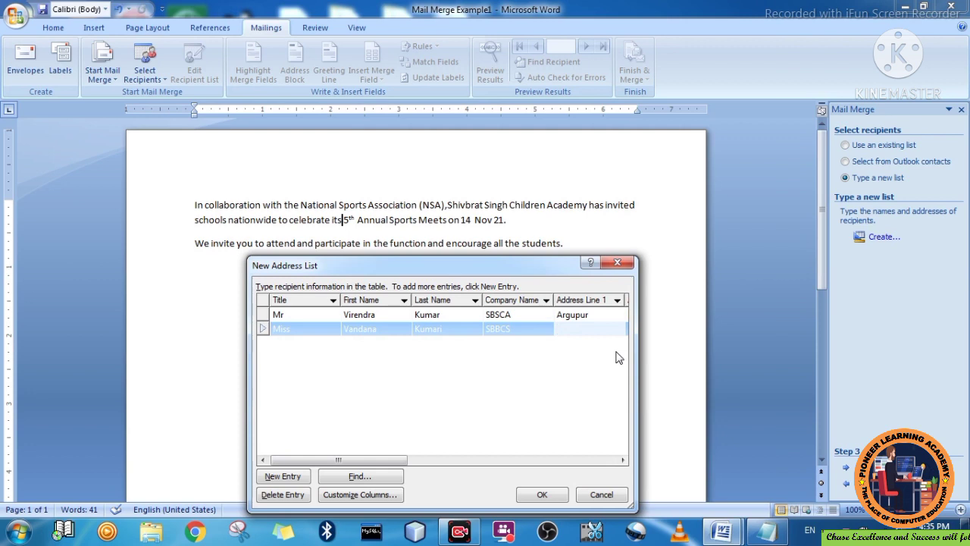
- Add the second recipient's address lines, city, state UP, ZIP, India and work phone
type("Bibiganj")
key("Tab")
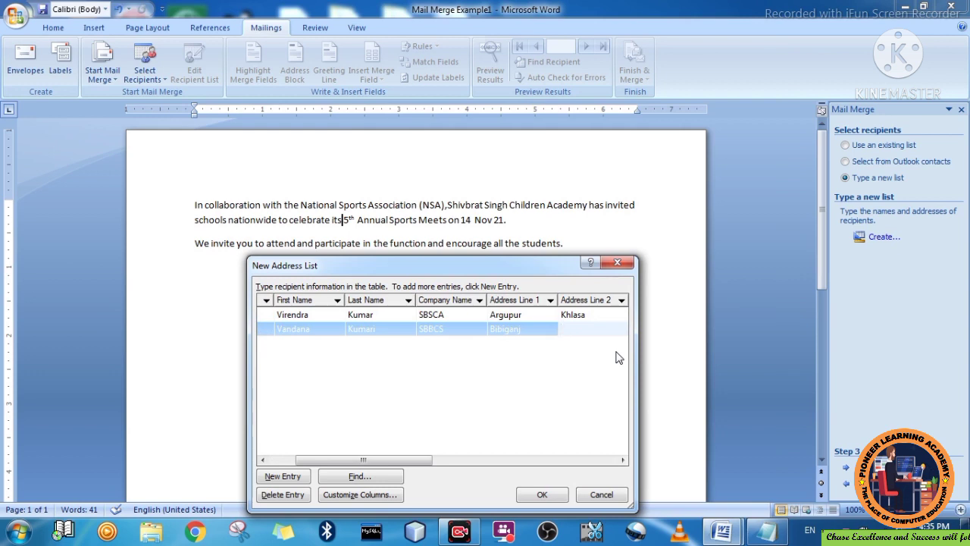
type("Shahganj")
key("Tab")
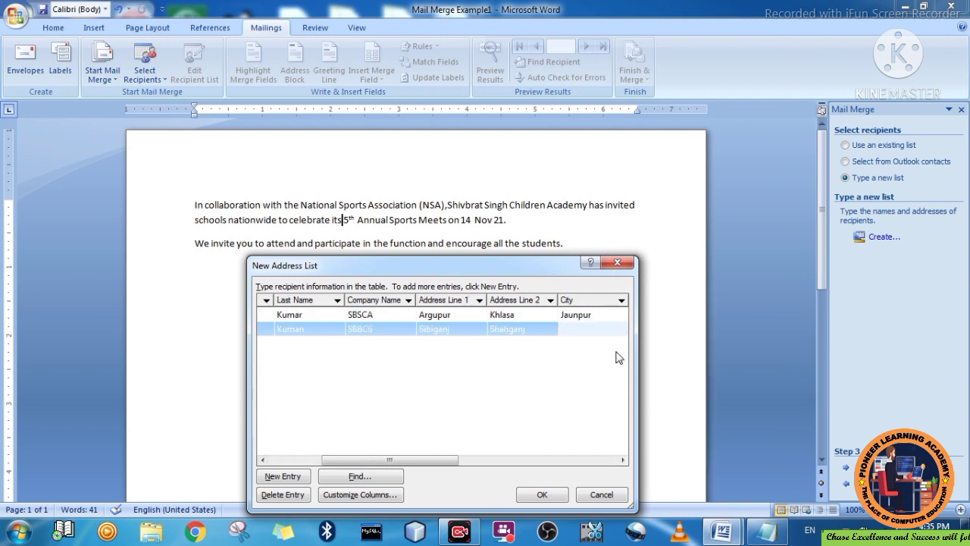
type("Varansi")
key("Tab")
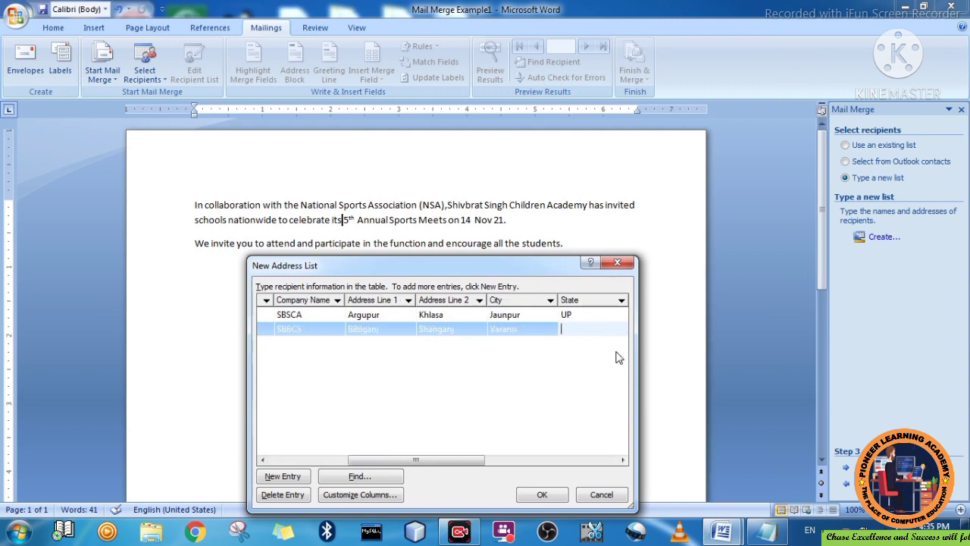
type("UP")
key("Tab")
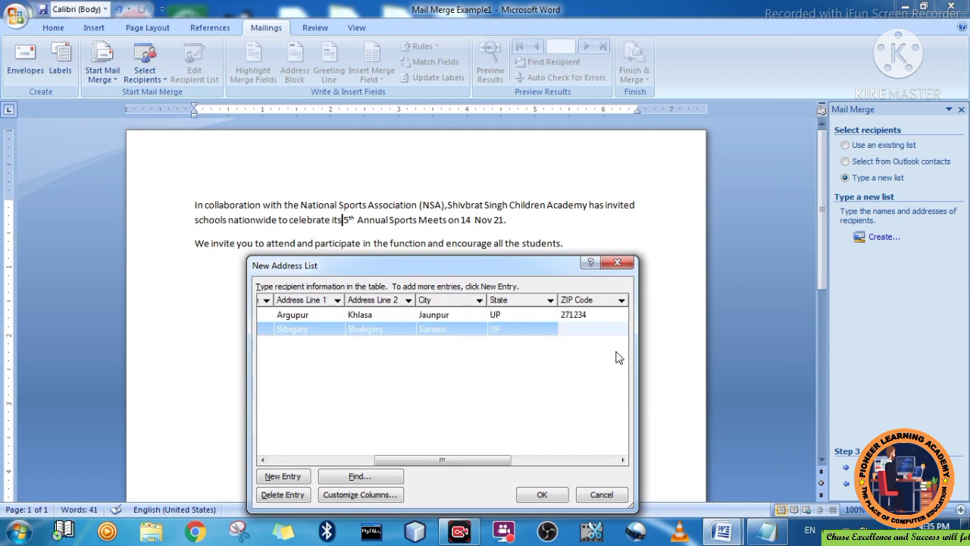
type("272123")
key("Tab")
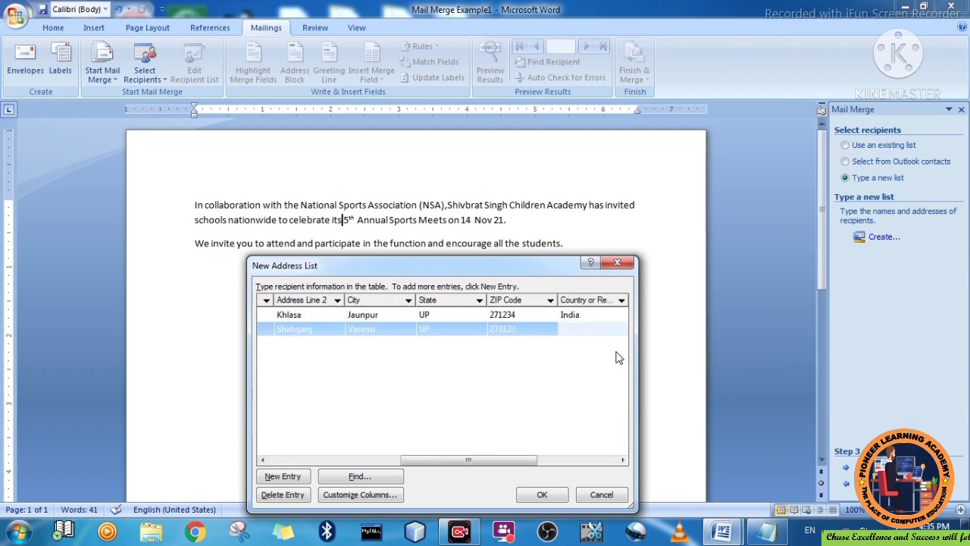
type("India")
key("Tab")
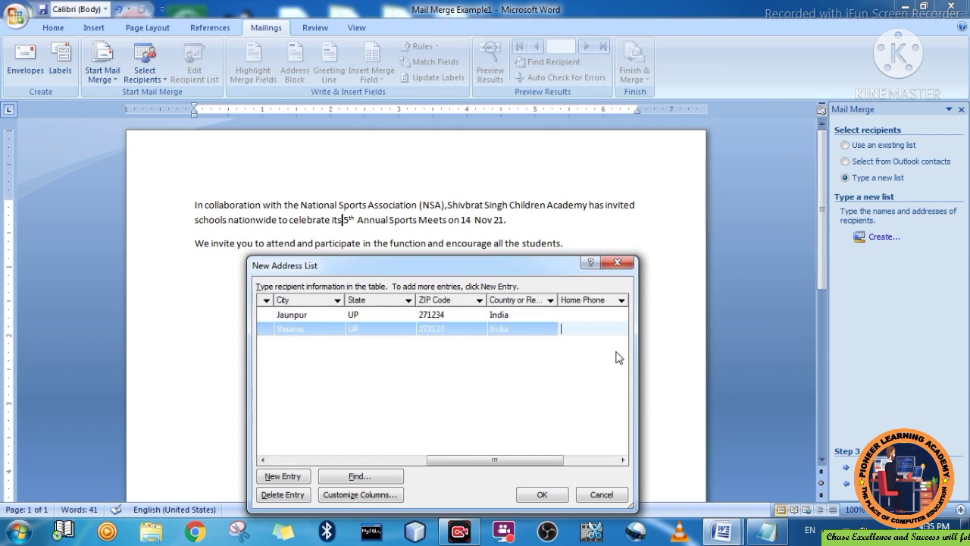
key("Tab")
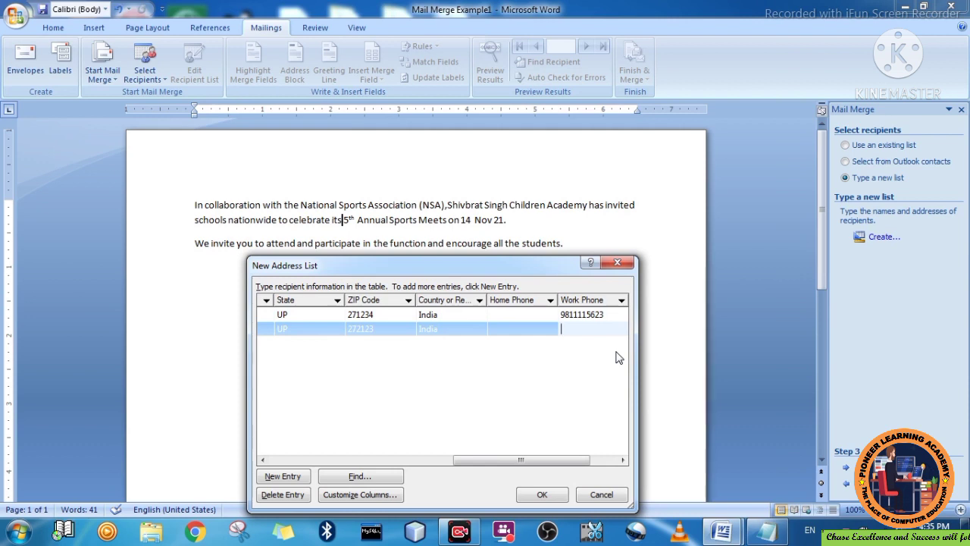
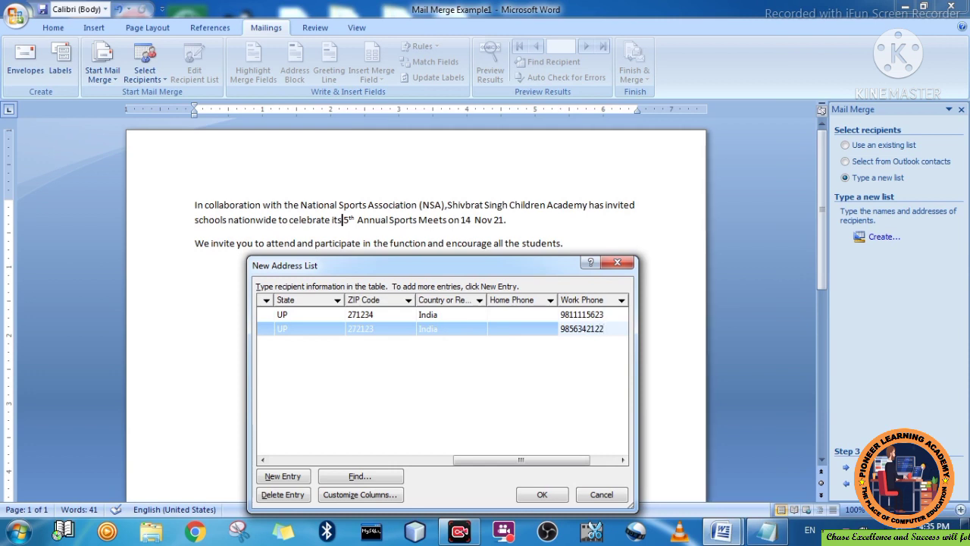
key("Tab")
key("Tab")
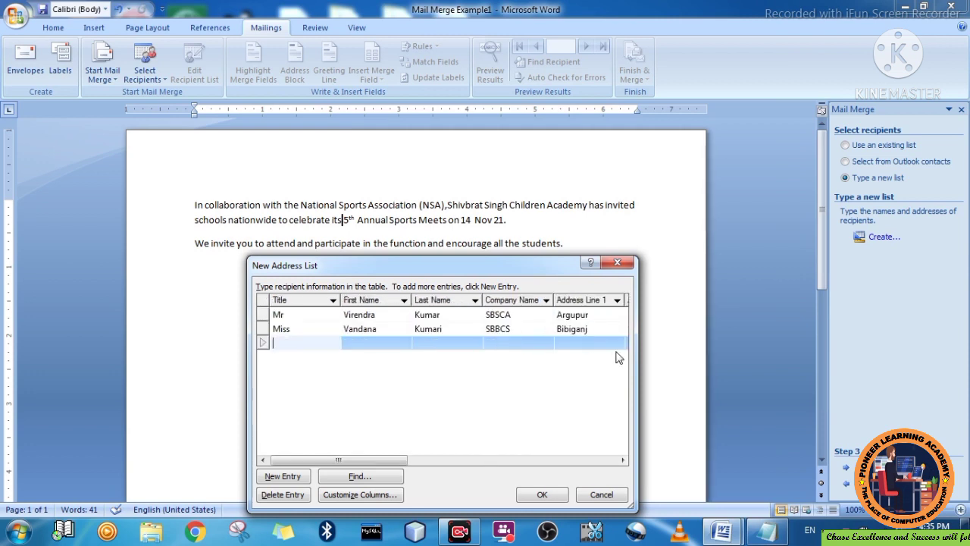
- Enter the third recipient's title Mrs, first and last name, and company NSA
type("Mrs")
key("Tab")
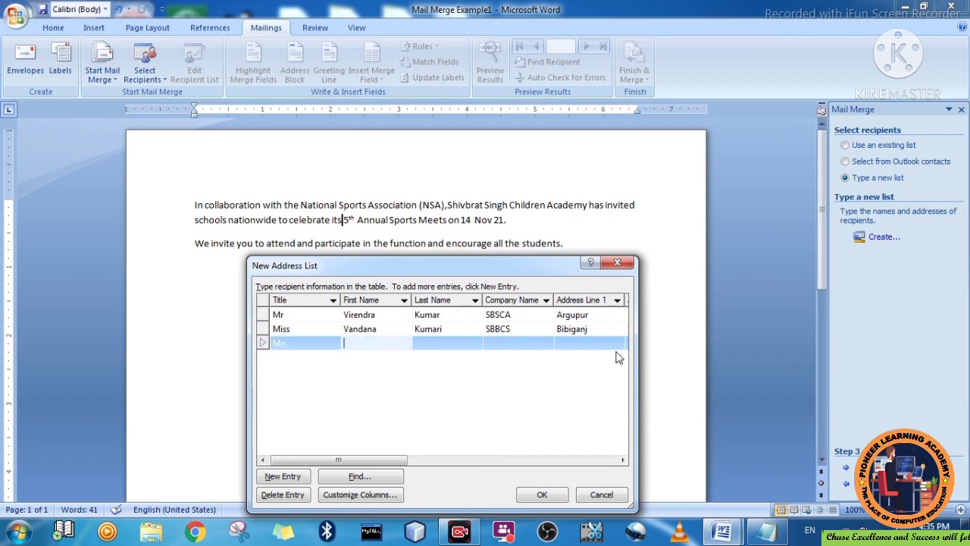
key("Tab")
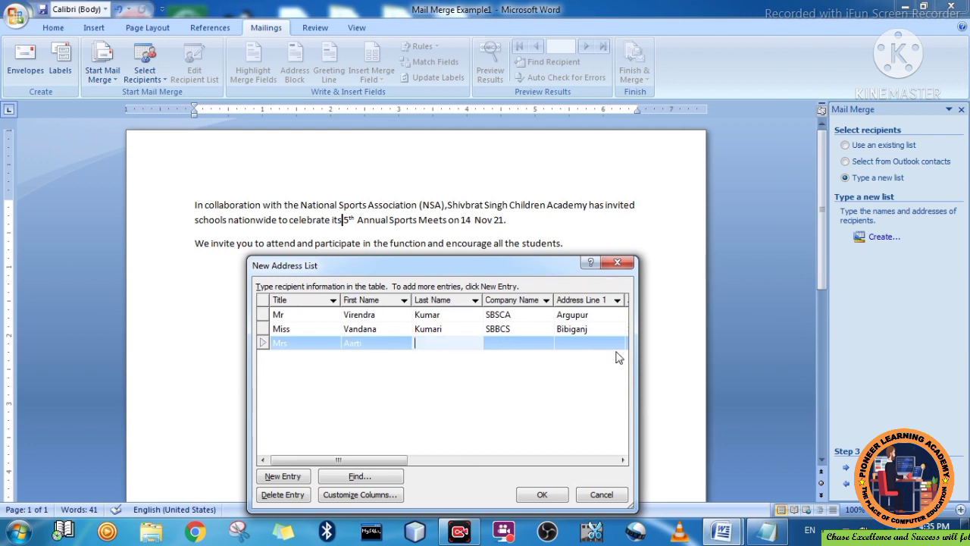
key("Tab")
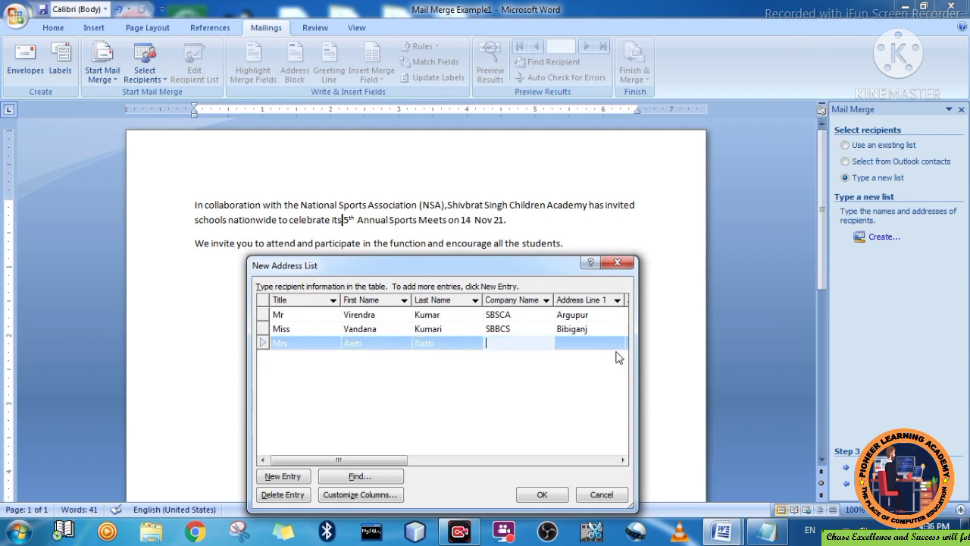
type("NSA")
key("Tab")
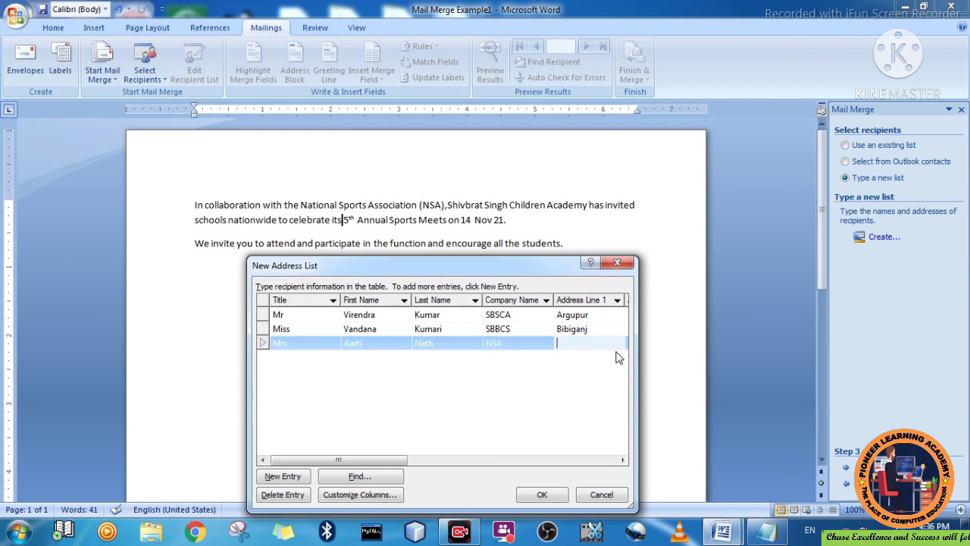
- Type the third recipient's two address lines, correcting a misspelling
type("Bibi")
type("ganj")
key("Tab")
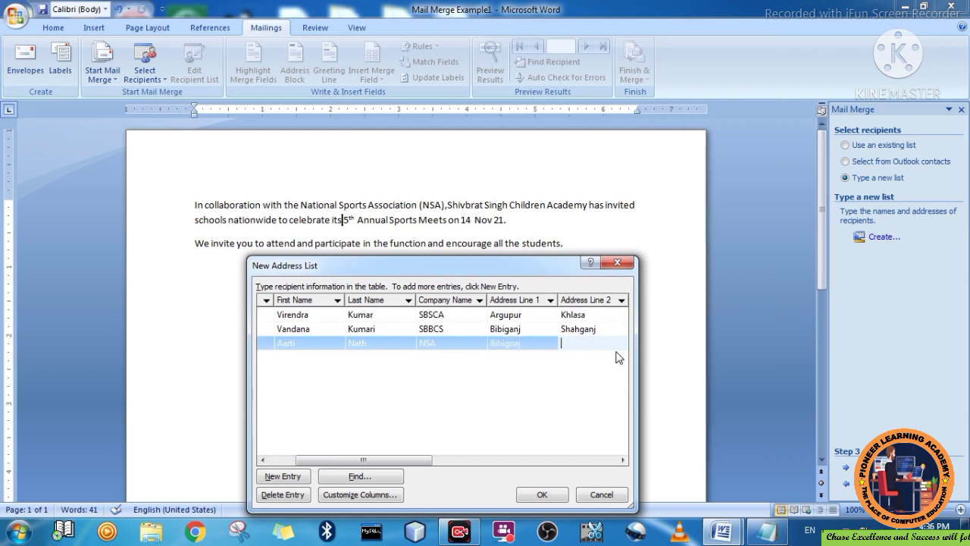
type("Shah")
type("gabj")
key("BackSpace")
key("BackSpace")
key("BackSpace")
key("BackSpace")
type("ganj")
key("Tab")
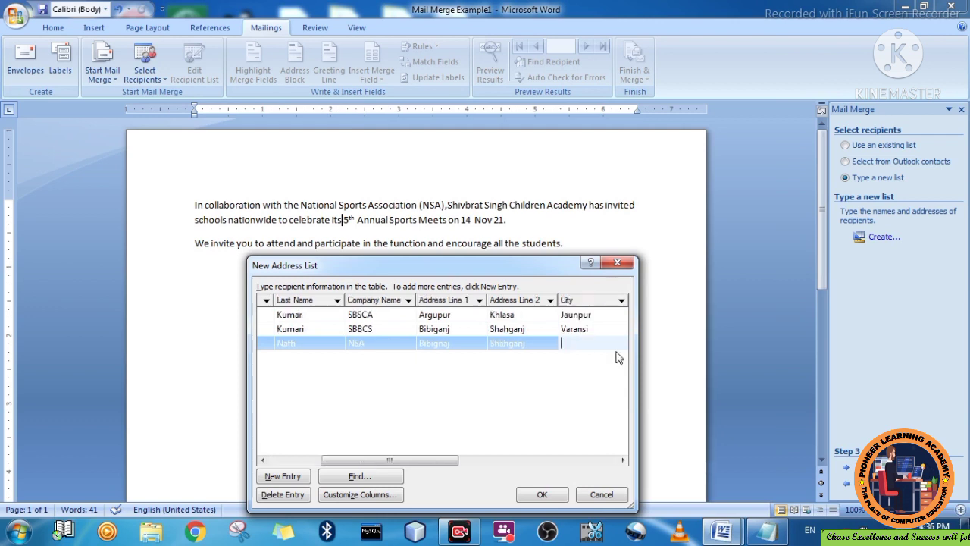
- Fill in the third recipient's city, state Up, ZIP code, country India and work phone
type("Lucknow")
key("Tab")
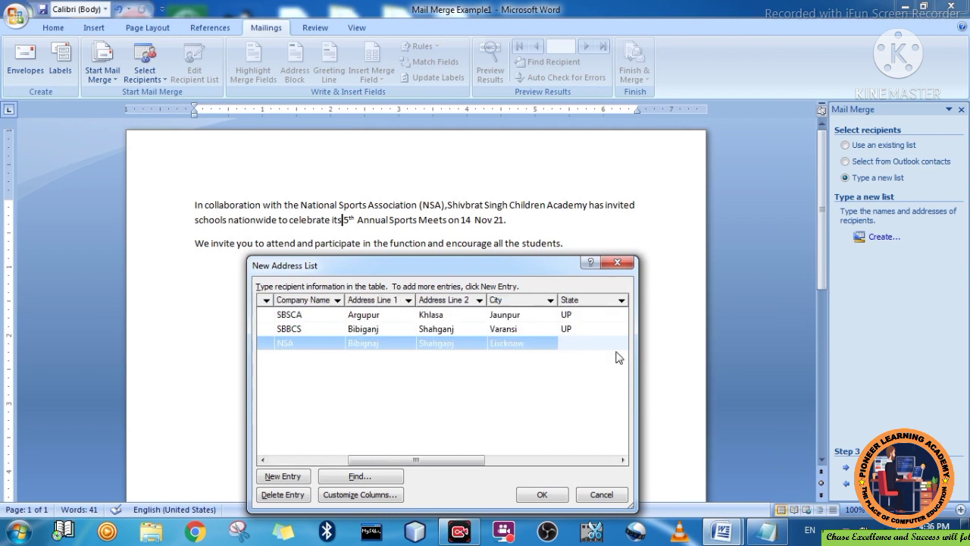
type("Up")
key("Tab")
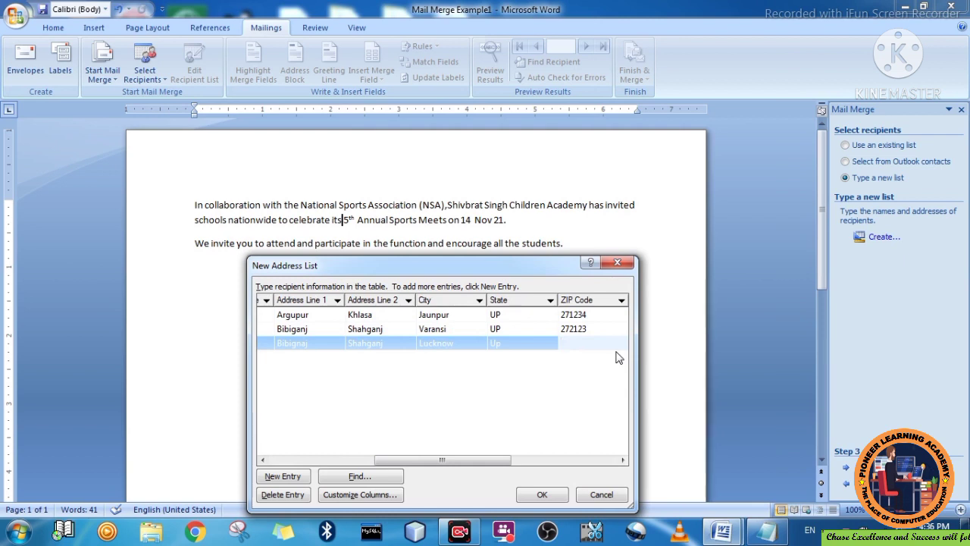
type("277112")
key("Tab")
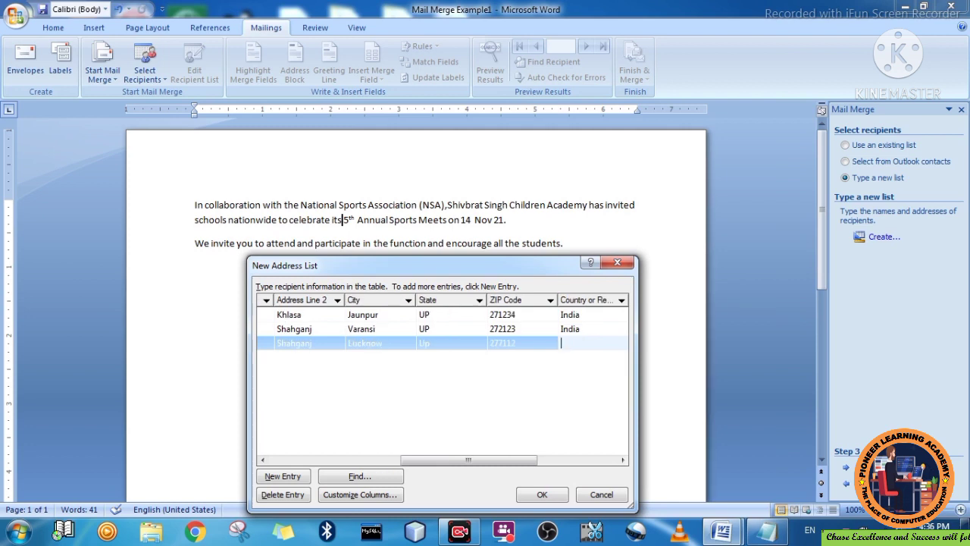
type("India")
key("Tab")
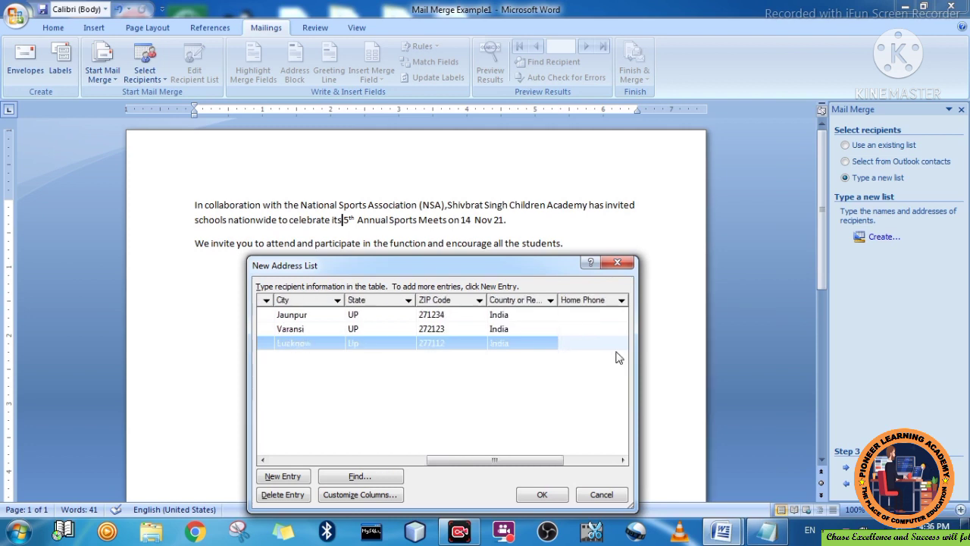
key("Tab")
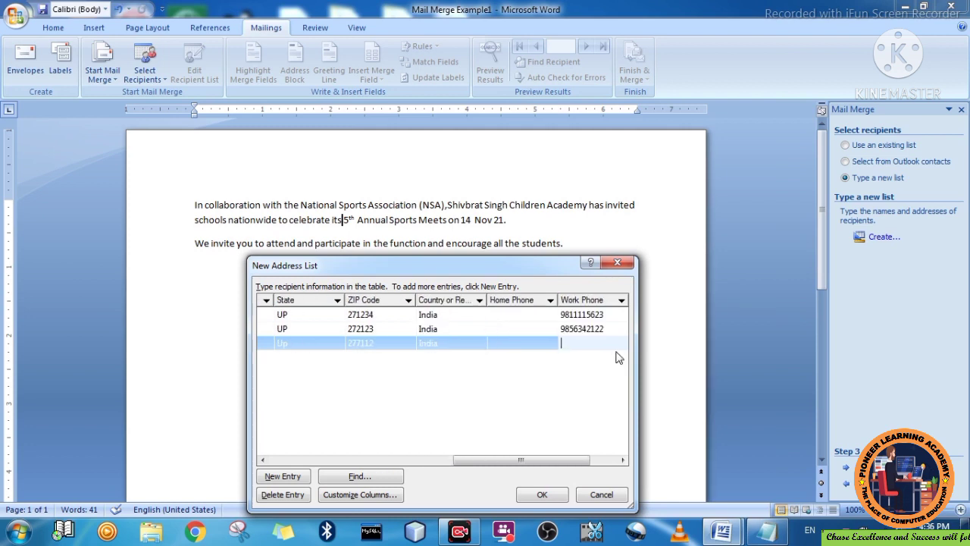
key("Tab")
key("Tab")
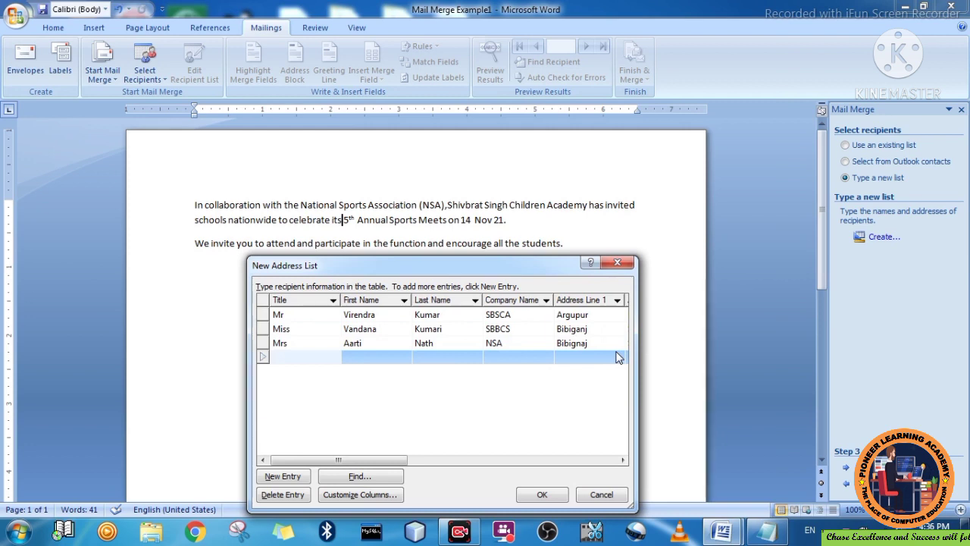
- Enter the fourth recipient's title Mr, first and last name, and company NSA
type("Mr")
left_click(618, 357)
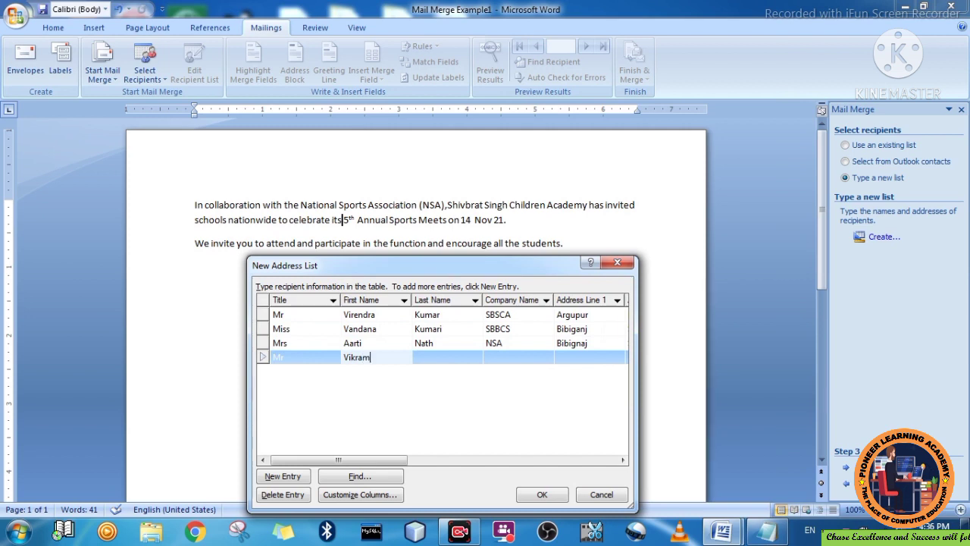
key("Tab")
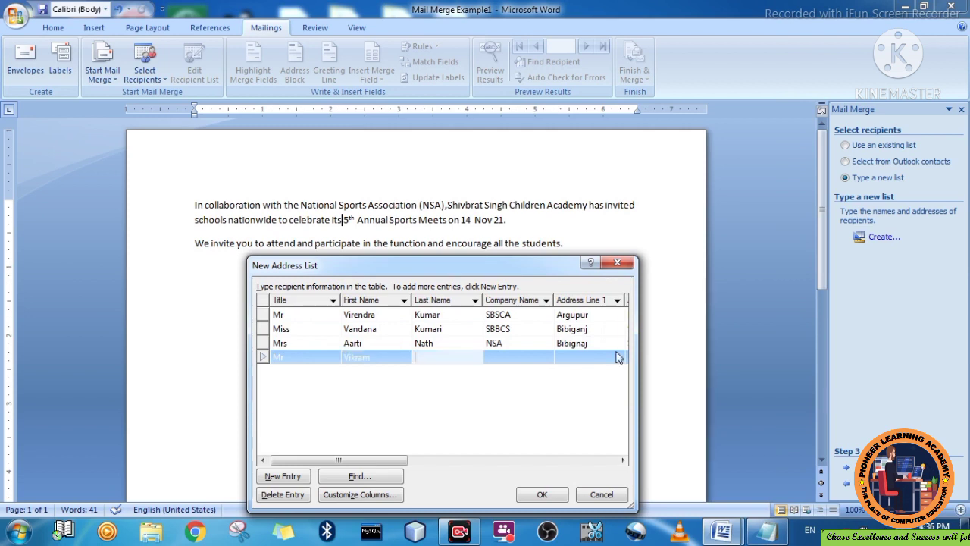
key("Tab")
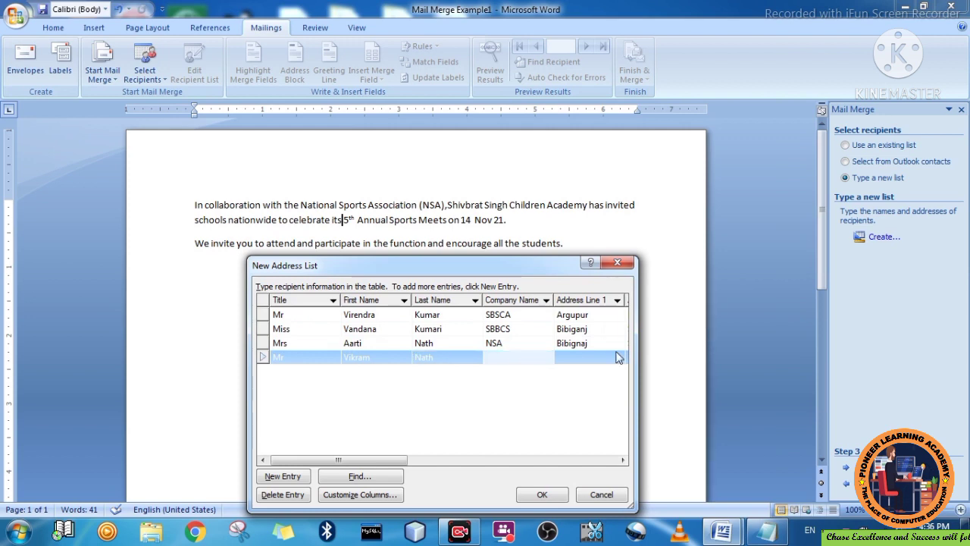
type("NSA")
- Type the fourth recipient's two address lines, fixing stray characters
key("Tab")
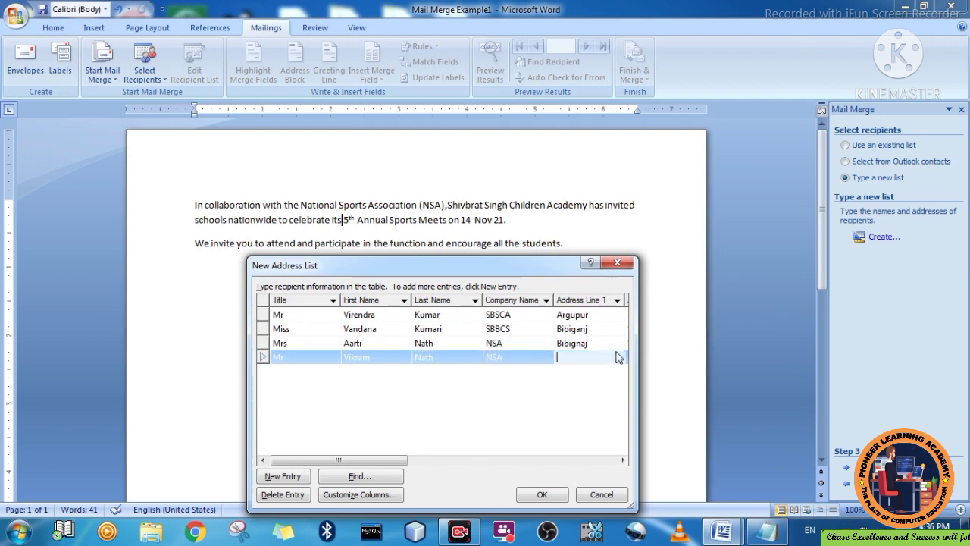
type("B")
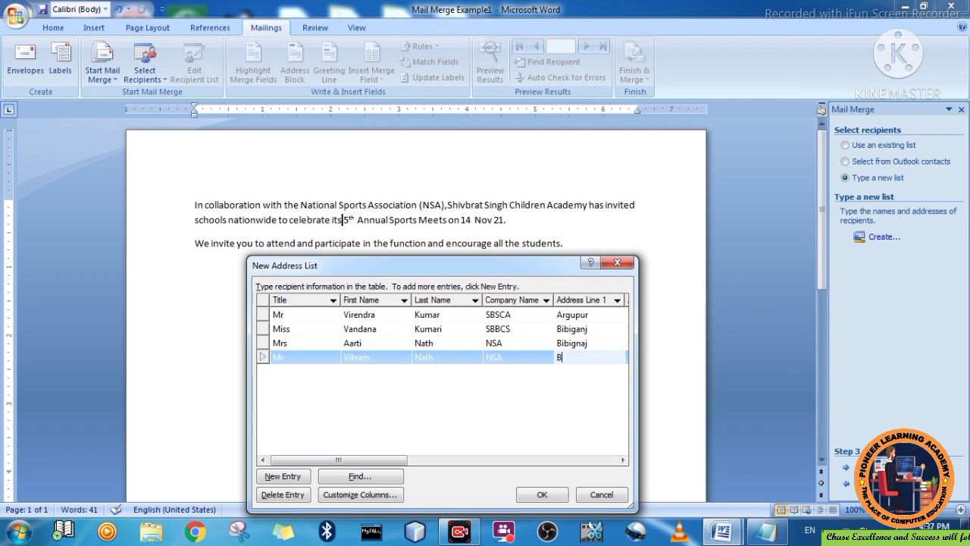
type("ini====")
key("BackSpace")
key("BackSpace")
key("BackSpace")
key("BackSpace")
key("BackSpace")
type("i")
key("Tab")
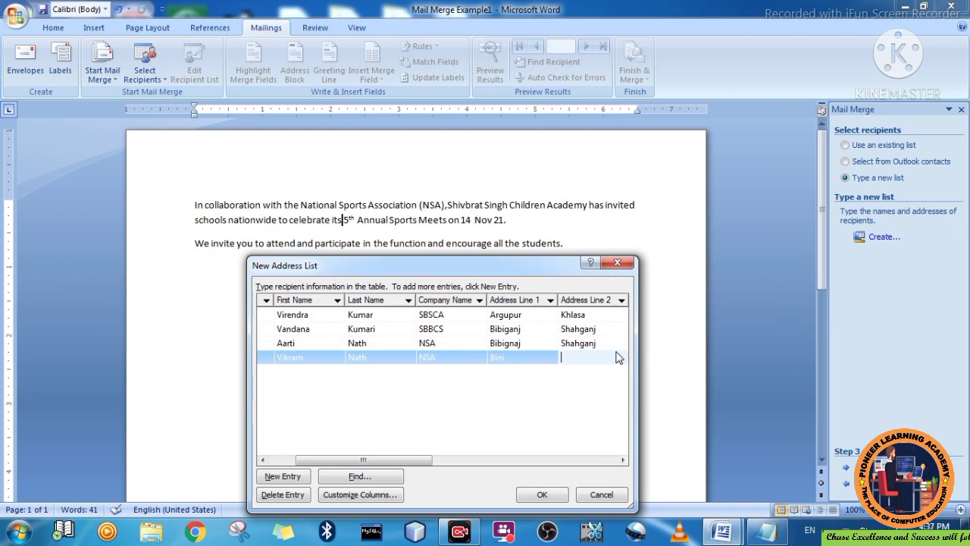
type("S")
type("a")
type("hahgab")
key("BackSpace")
type("nj")
key("Tab")
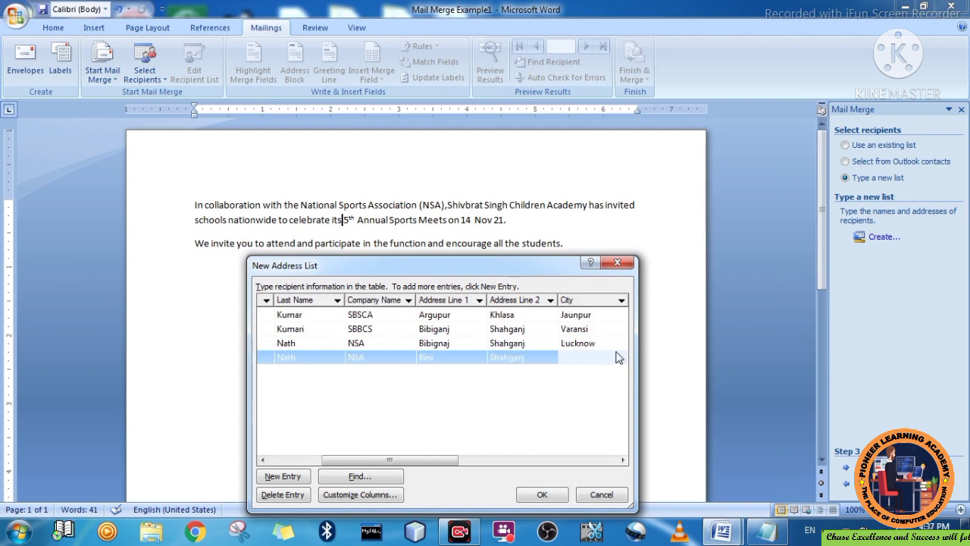
- Fill in the fourth recipient's city, state UP, ZIP code, country India and work phone
type("Habibgabj")
key("Tab")
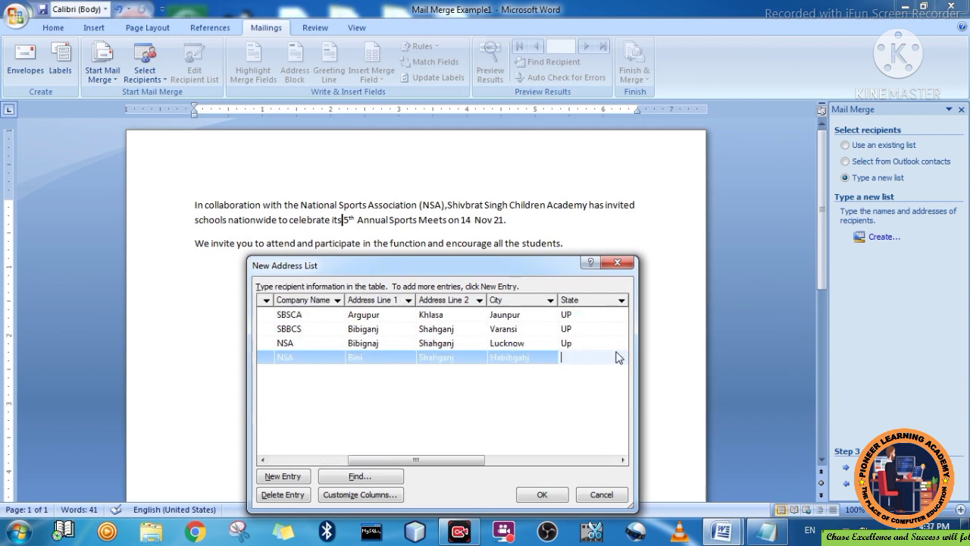
type("UP")
key("Tab")
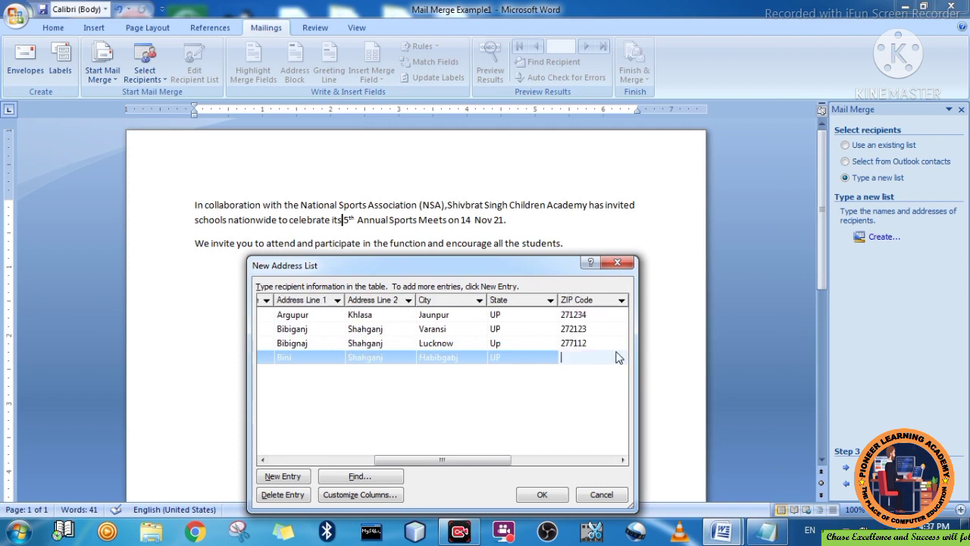
type("272221")
key("Tab")
type("Inid")
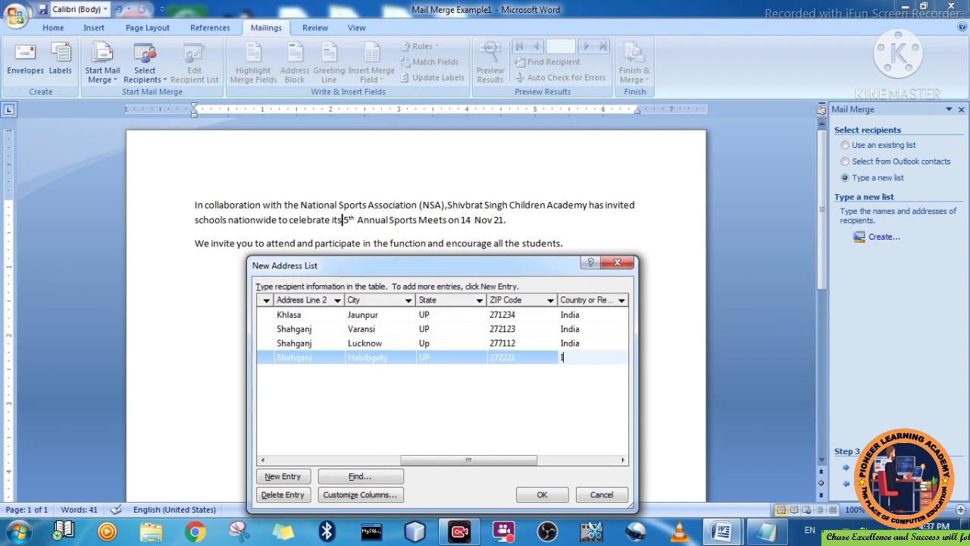
key("BackSpace")
key("BackSpace")
type("dia")
key("Tab")
key("Tab")
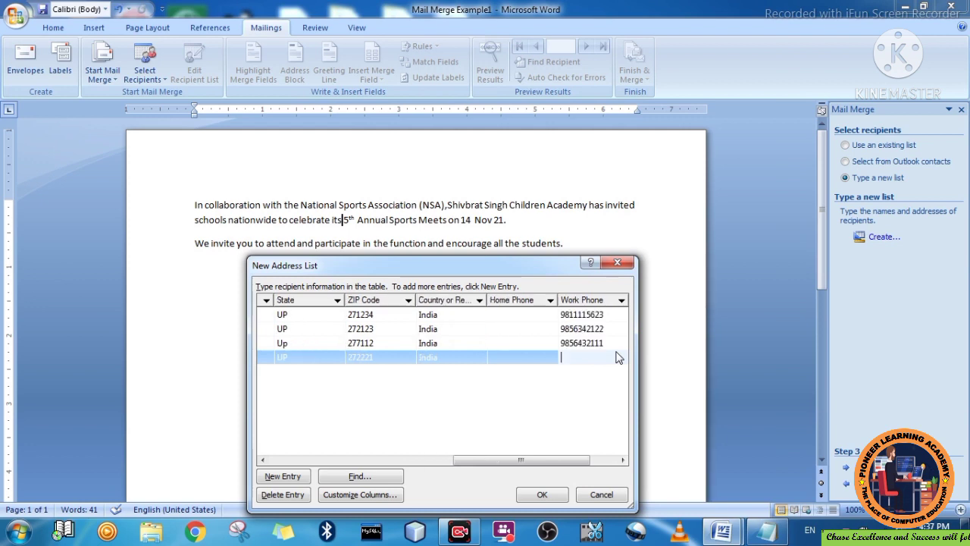
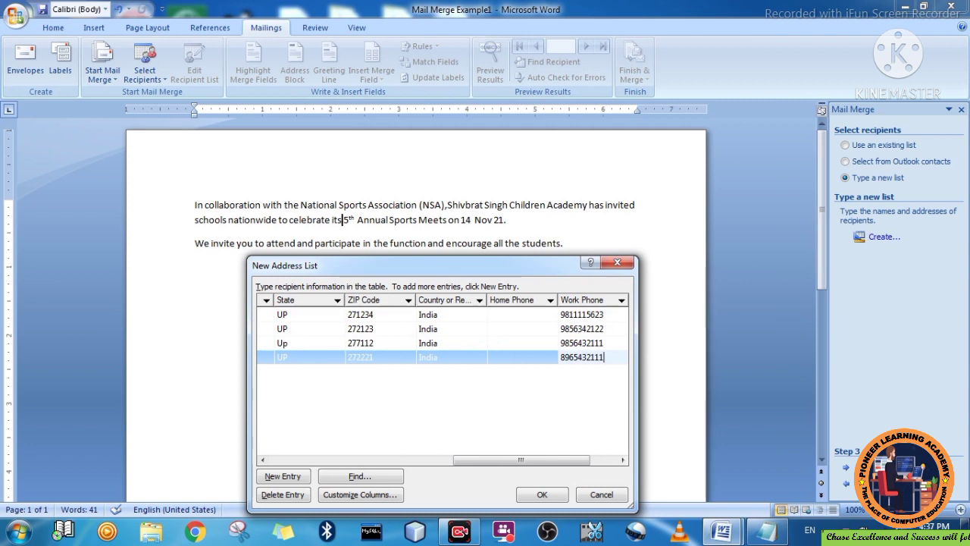
key("Tab")
key("Tab")
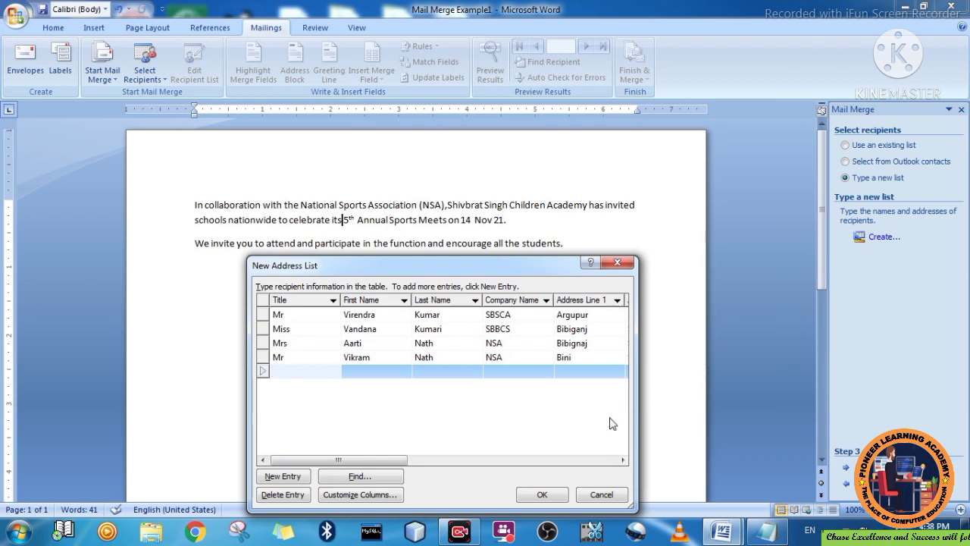
- Close the New Address List and save it as NSA in My Data Sources
left_click(543, 494)
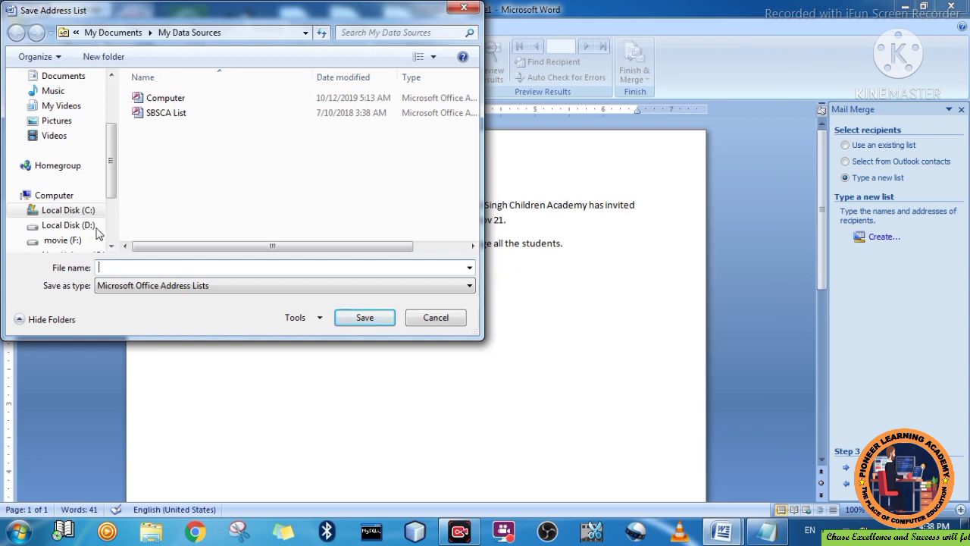
left_click(234, 31)
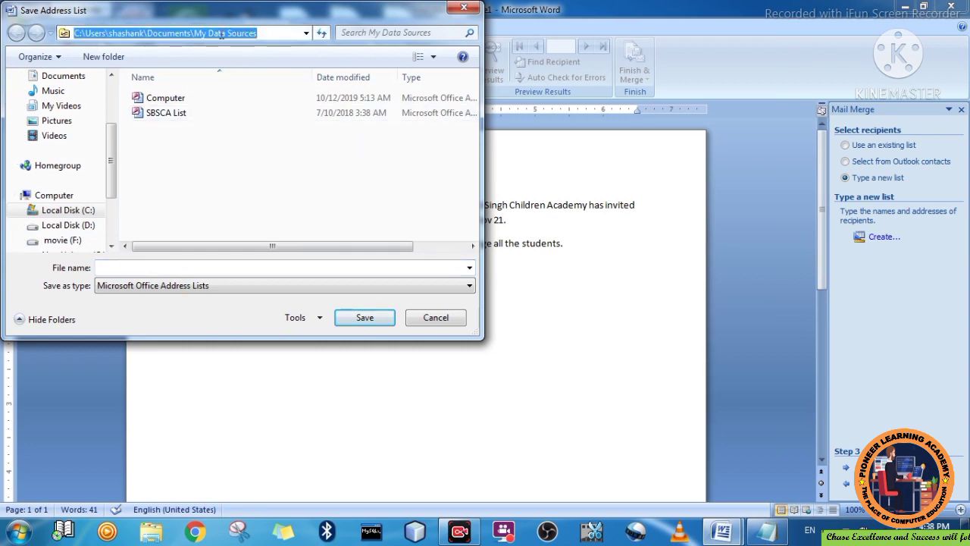
left_click(221, 34)
left_click_drag(195, 33, 276, 36)
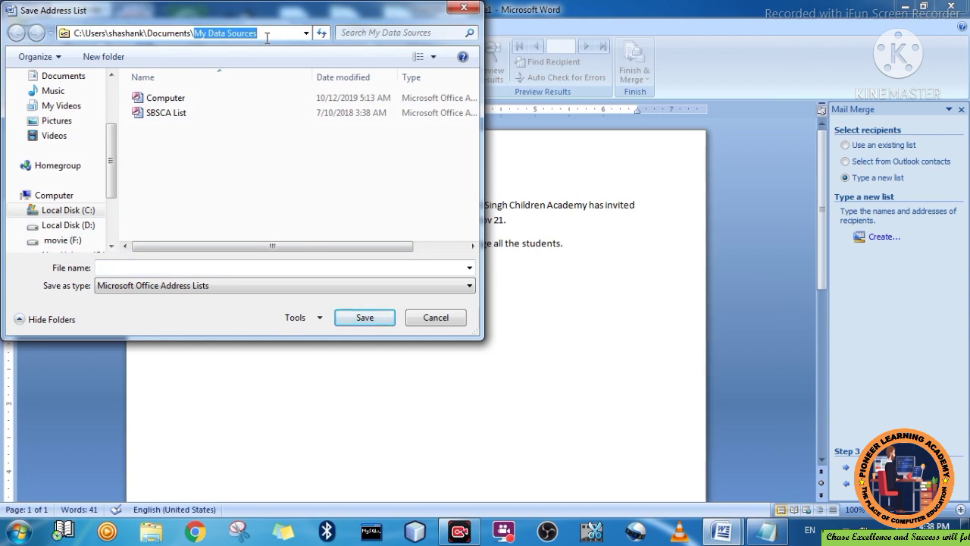
left_click(117, 267)
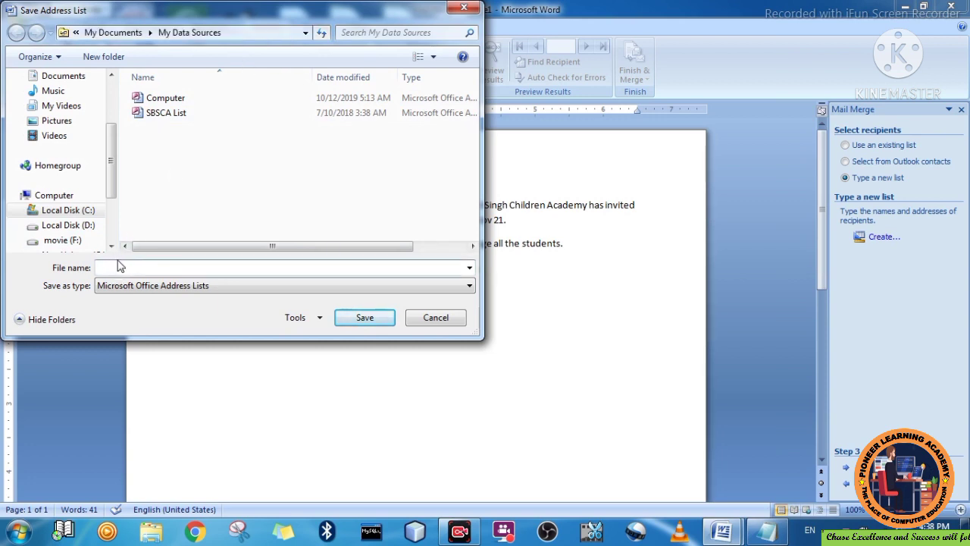
type("NSA")
- Save the four-recipient list as NSA.mdb and accept its entries as the letter's merge recipients
left_click(364, 318)
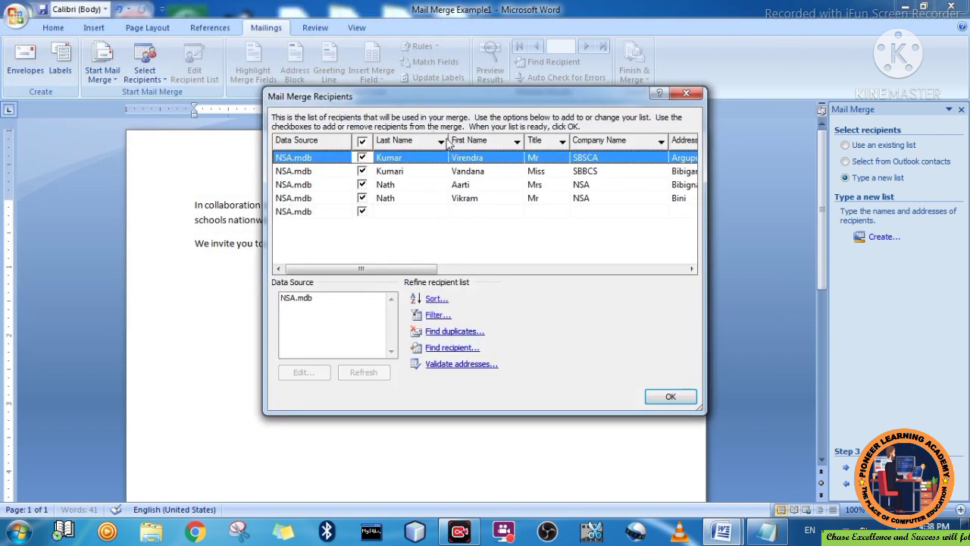
left_click_drag(453, 96, 414, 169)
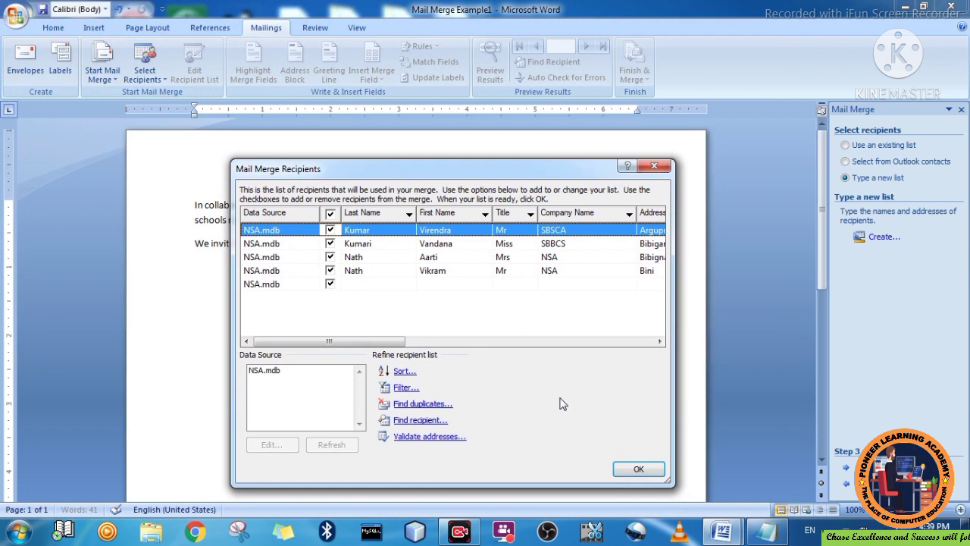
left_click(629, 469)
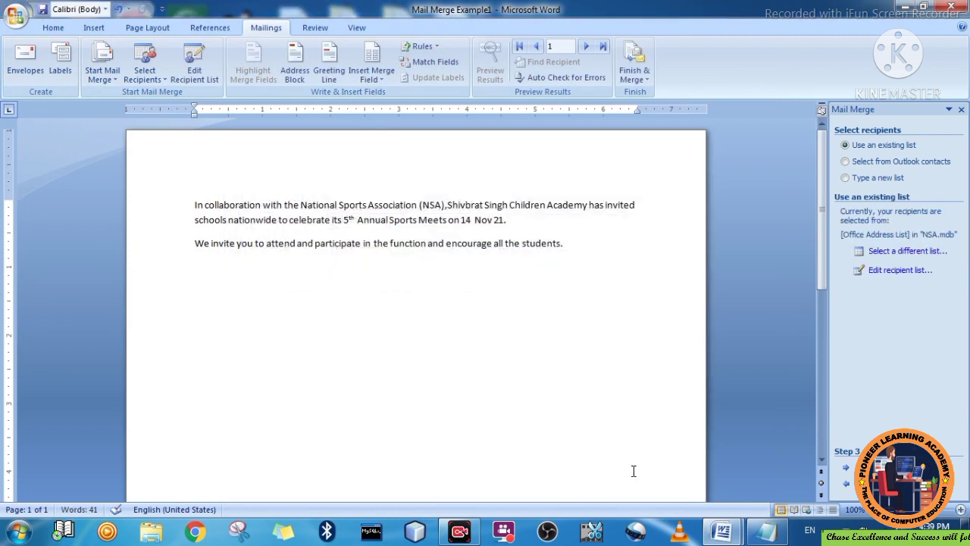